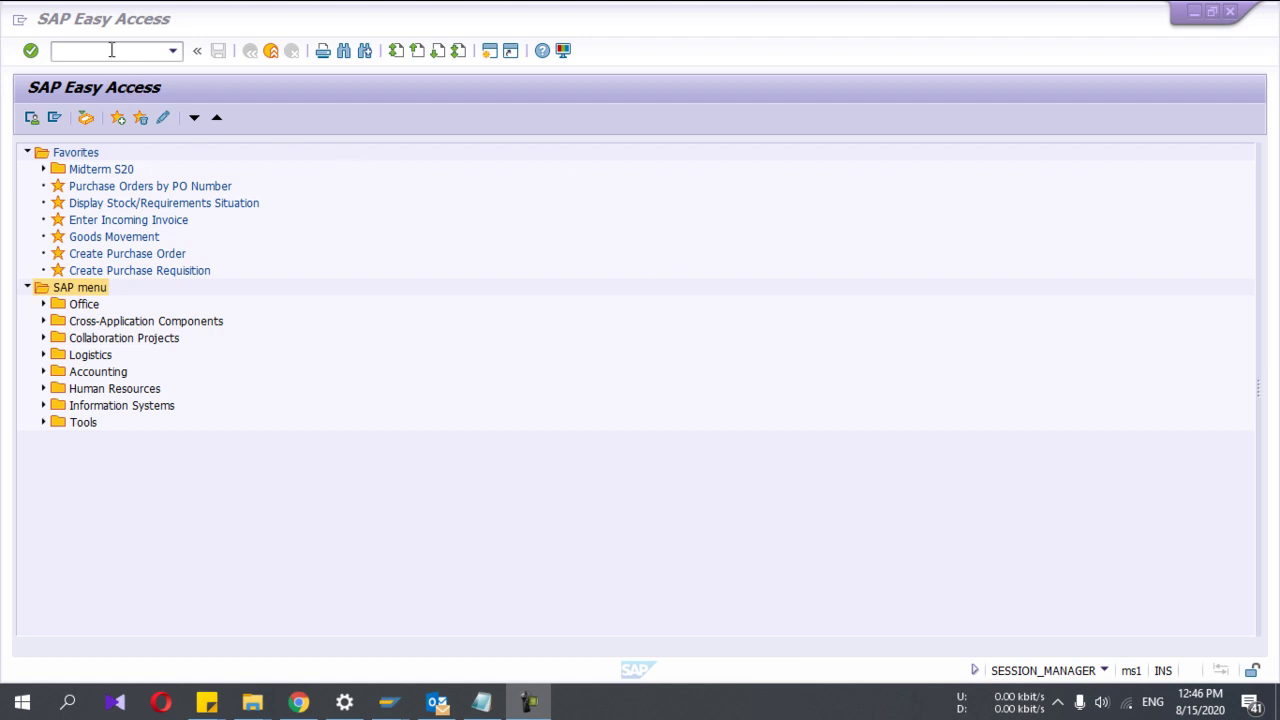
# Bring the Notepad transaction code notes back up and select the VCUST code
pyautogui.click(481, 703)
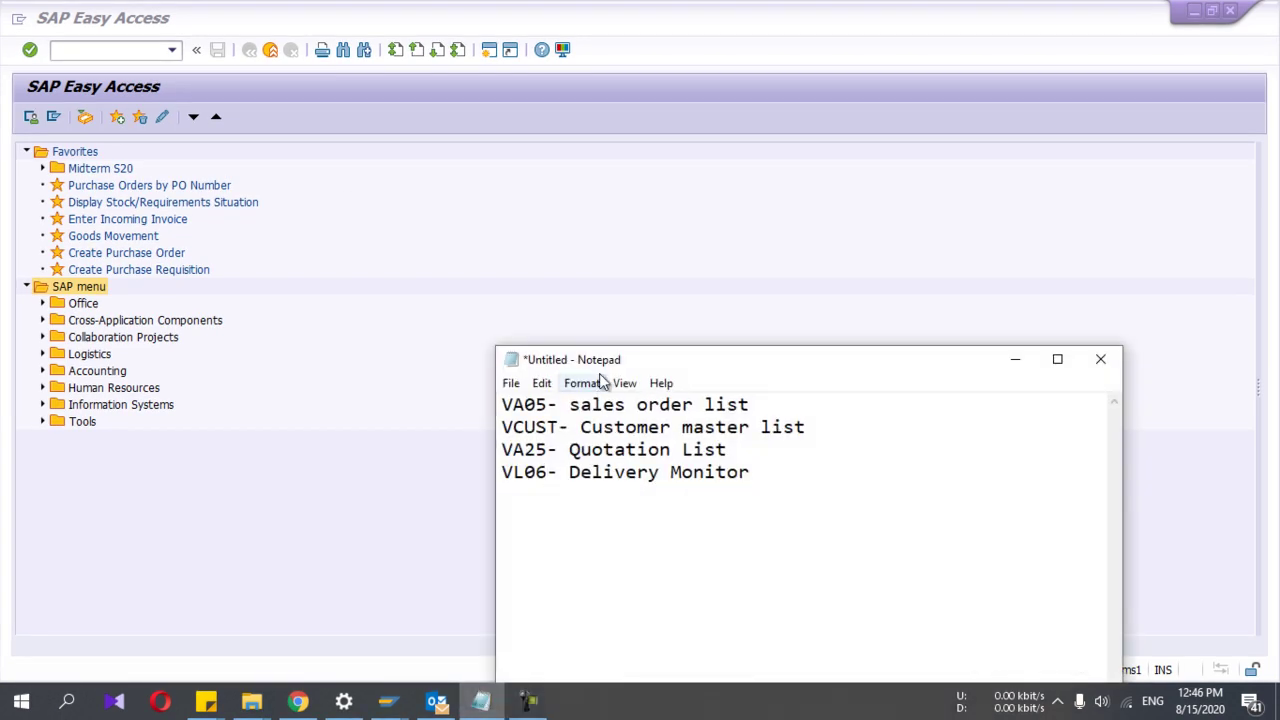
pyautogui.moveTo(603, 359); pyautogui.dragTo(609, 291)
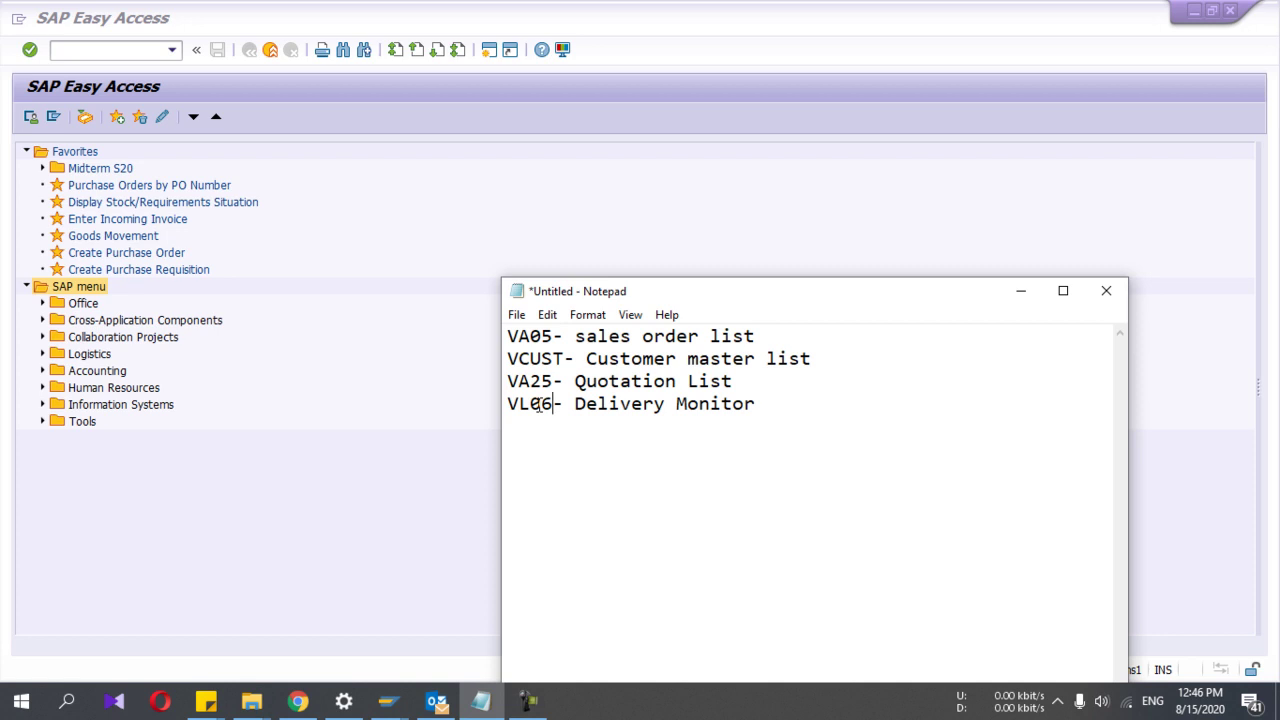
pyautogui.doubleClick(542, 357)
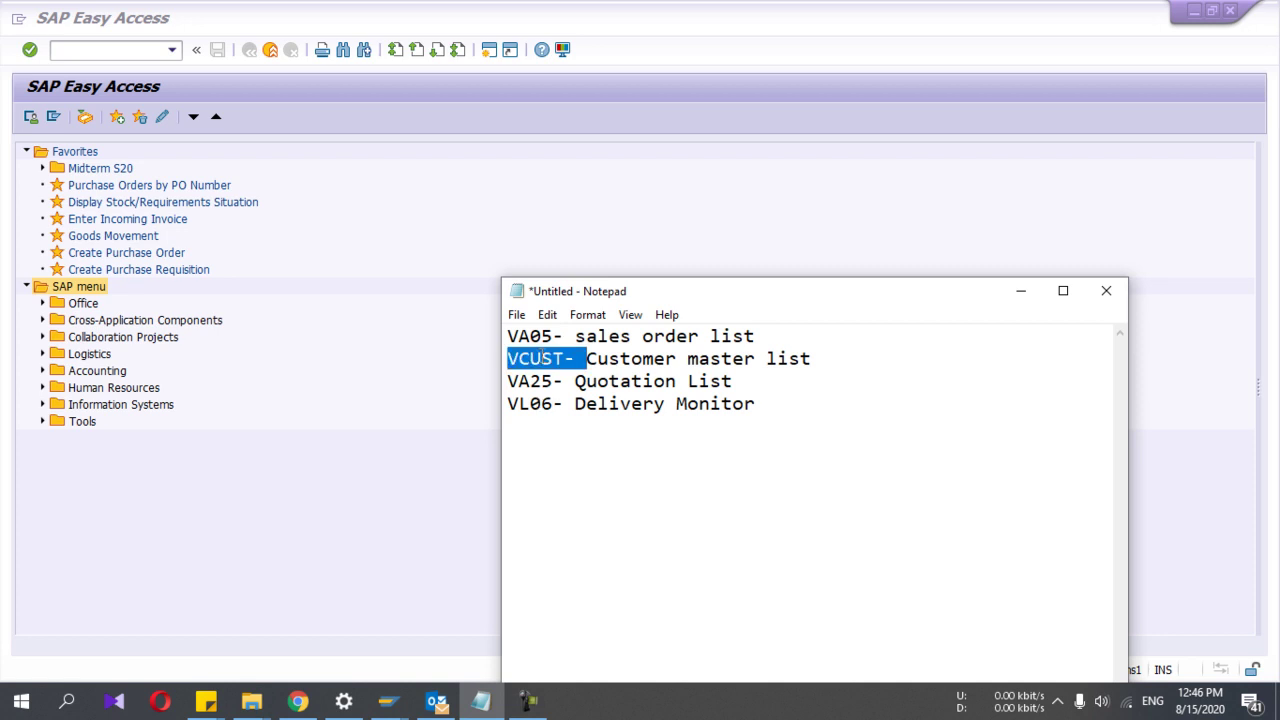
pyautogui.click(80, 50)
# Run VCUST for sales organization 36FS to list its four customers
pyautogui.write('V')
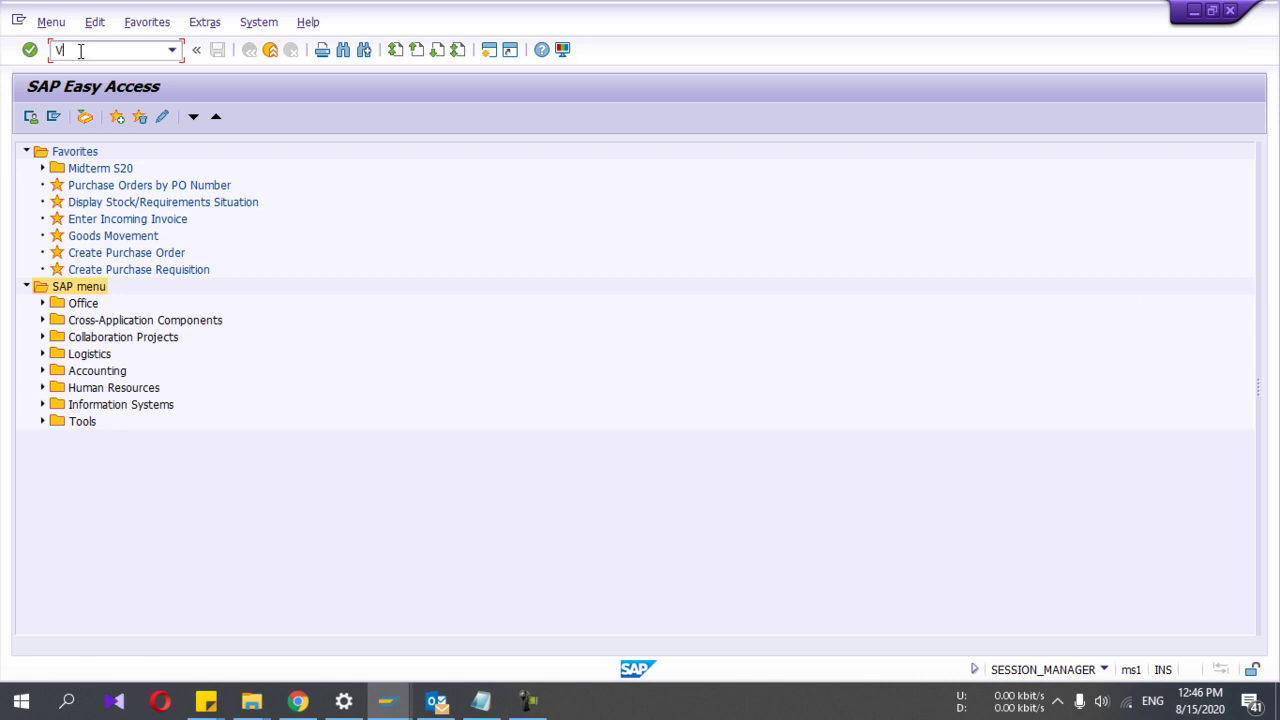
pyautogui.write('CUST')
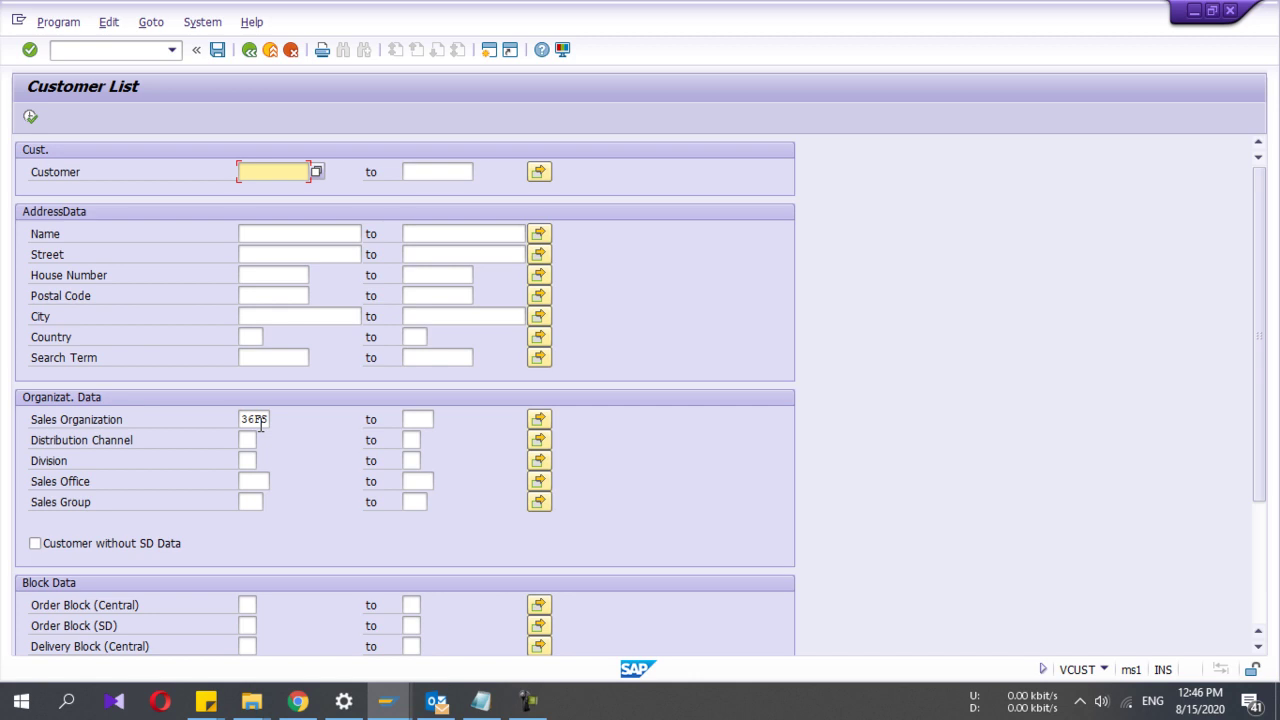
pyautogui.click(258, 421)
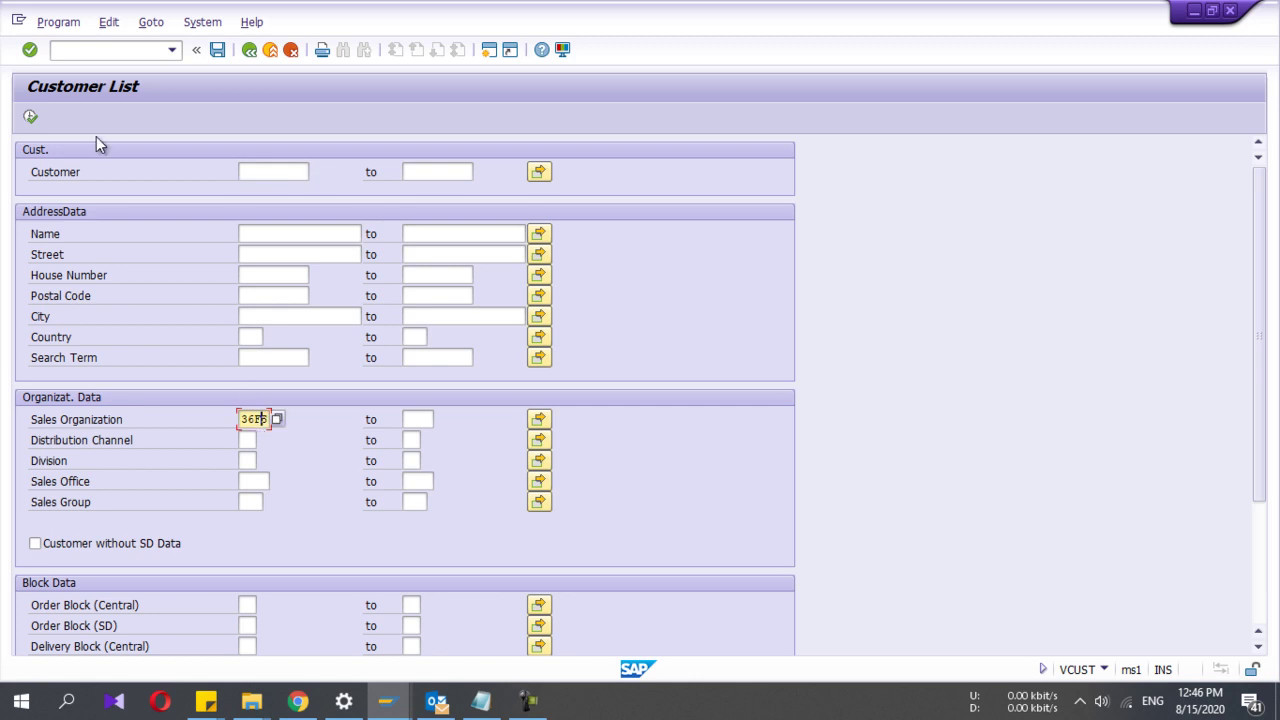
pyautogui.click(30, 118)
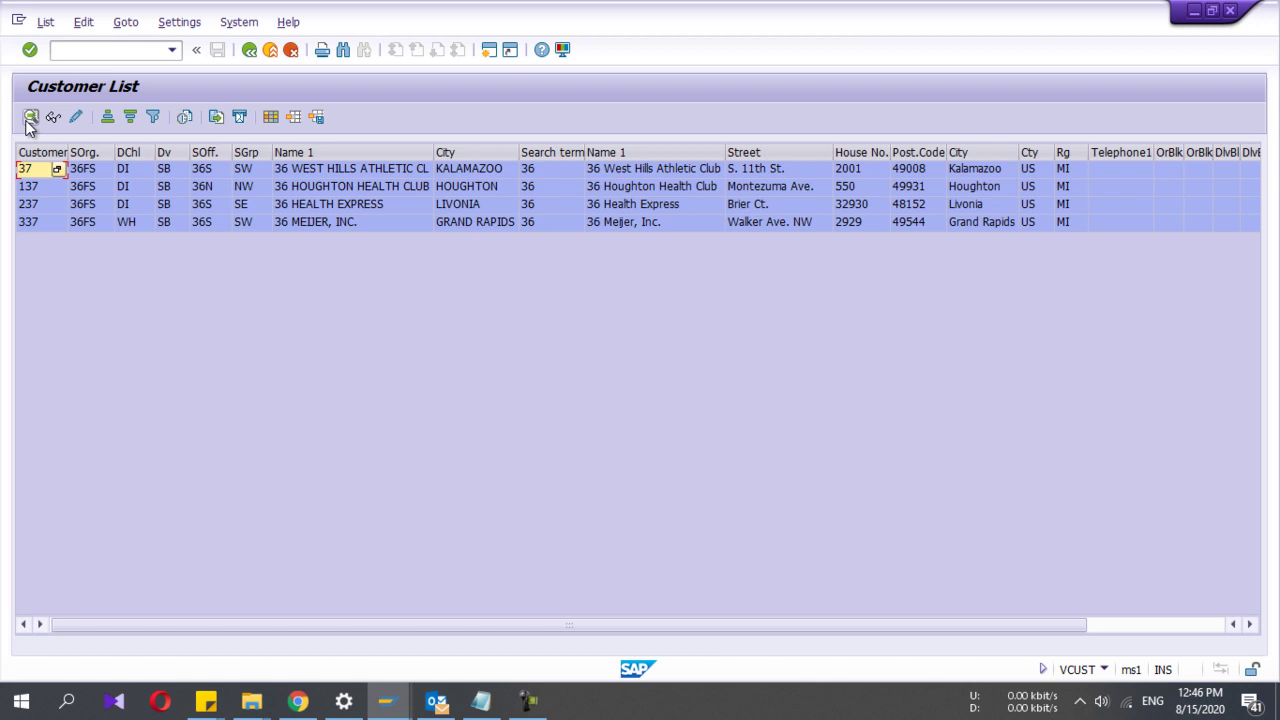
# Browse across the 137 HOUGHTON HEALTH CLUB row's columns and back to Customer
pyautogui.click(203, 189)
pyautogui.press('Tab')
pyautogui.press('Tab')
pyautogui.press('Tab')
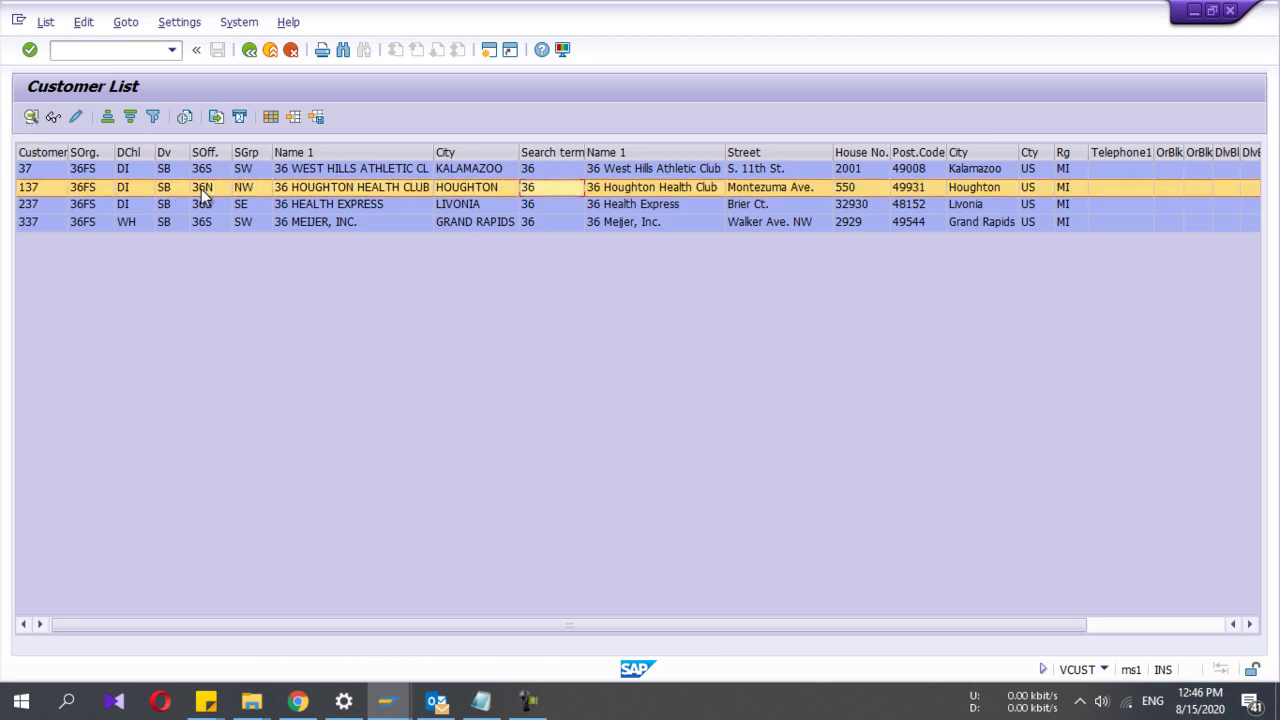
pyautogui.press('Tab')
pyautogui.press('Tab')
pyautogui.press('Tab')
pyautogui.press('Tab')
pyautogui.press('Tab')
pyautogui.press('Tab')
pyautogui.press('Tab')
pyautogui.press('Tab')
pyautogui.press('Tab')
pyautogui.press('Tab')
pyautogui.press('Tab')
pyautogui.press('Tab')
pyautogui.press('Tab')
pyautogui.press('Tab')
pyautogui.press('Tab')
pyautogui.press('Tab')
pyautogui.press('Tab')
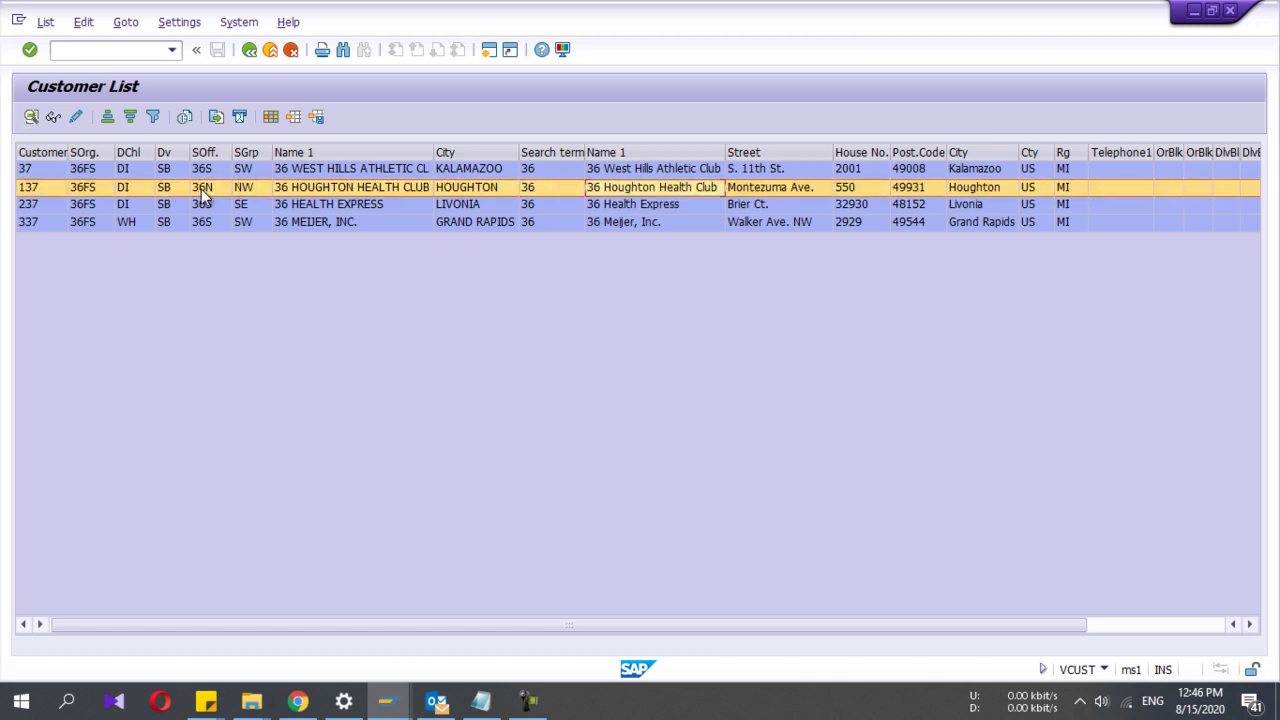
pyautogui.hotkey('shift', 'Tab')
pyautogui.hotkey('shift', 'Tab')
pyautogui.hotkey('shift', 'Tab')
pyautogui.hotkey('shift', 'Tab')
pyautogui.hotkey('shift', 'Tab')
pyautogui.hotkey('shift', 'Tab')
pyautogui.hotkey('shift', 'Tab')
pyautogui.hotkey('shift', 'Tab')
pyautogui.hotkey('shift', 'Tab')
pyautogui.hotkey('shift', 'Tab')
pyautogui.hotkey('shift', 'Tab')
pyautogui.hotkey('shift', 'Tab')
pyautogui.hotkey('shift', 'Tab')
pyautogui.hotkey('shift', 'Tab')
pyautogui.hotkey('shift', 'Tab')
pyautogui.hotkey('shift', 'Tab')
pyautogui.hotkey('shift', 'Tab')
pyautogui.hotkey('shift', 'Tab')
pyautogui.hotkey('shift', 'Tab')
pyautogui.hotkey('shift', 'Tab')
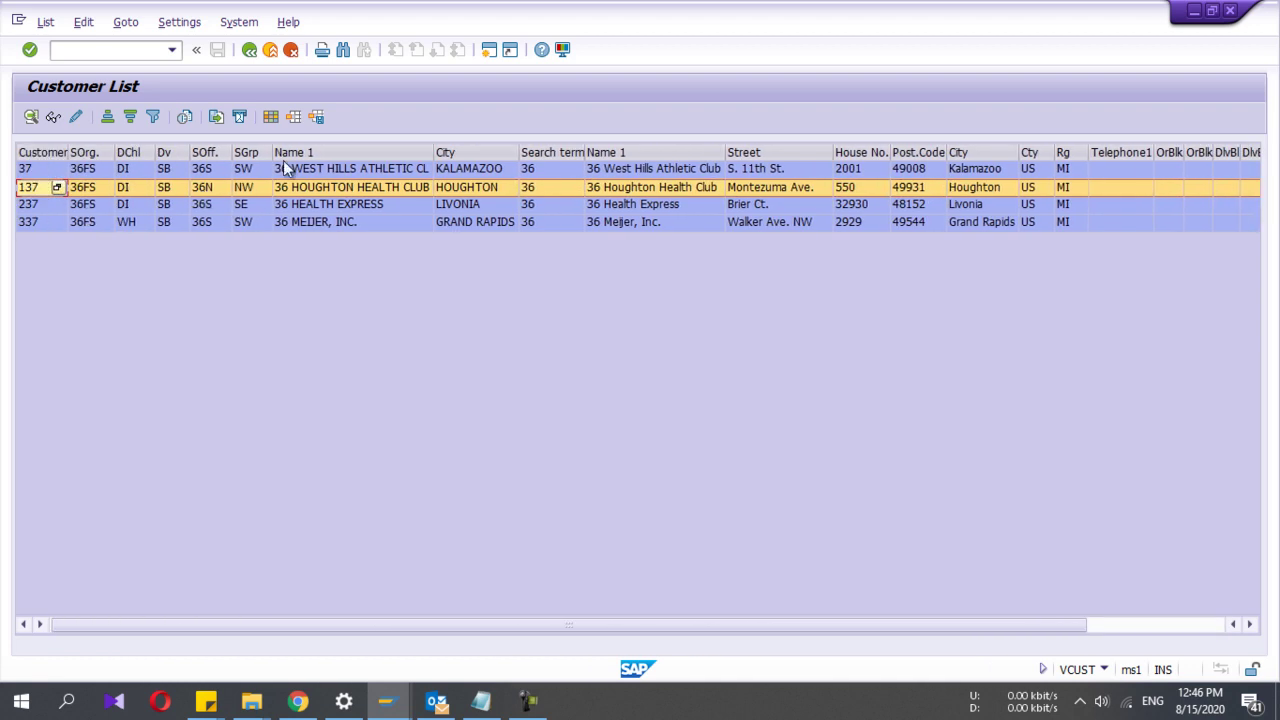
# Remove the Sales Group and Name 1 columns from the displayed layout
pyautogui.click(268, 118)
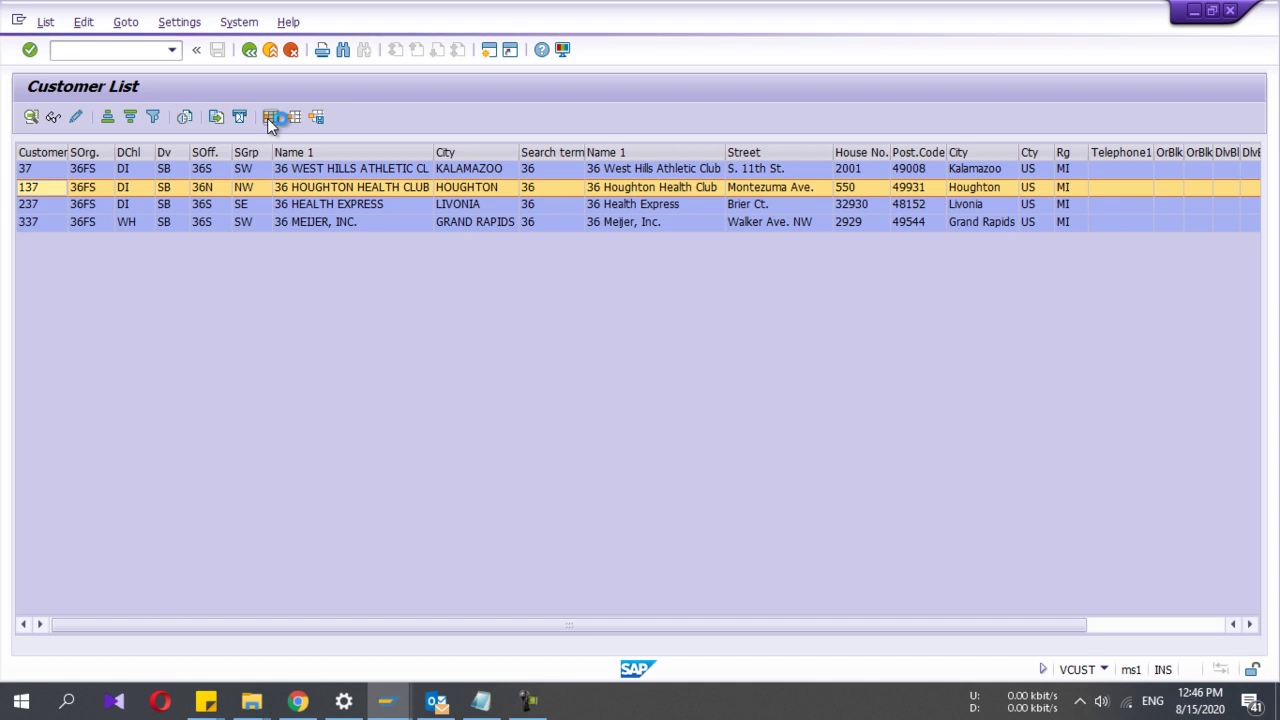
pyautogui.click(110, 343)
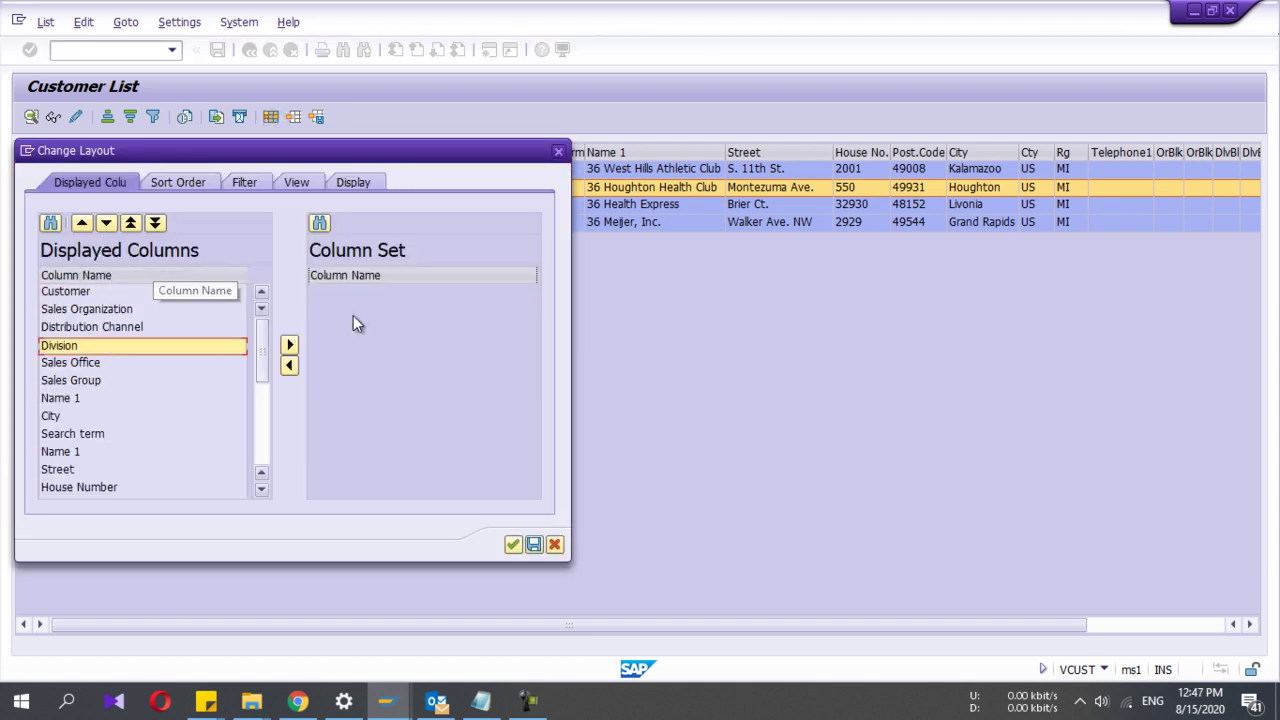
pyautogui.click(117, 385)
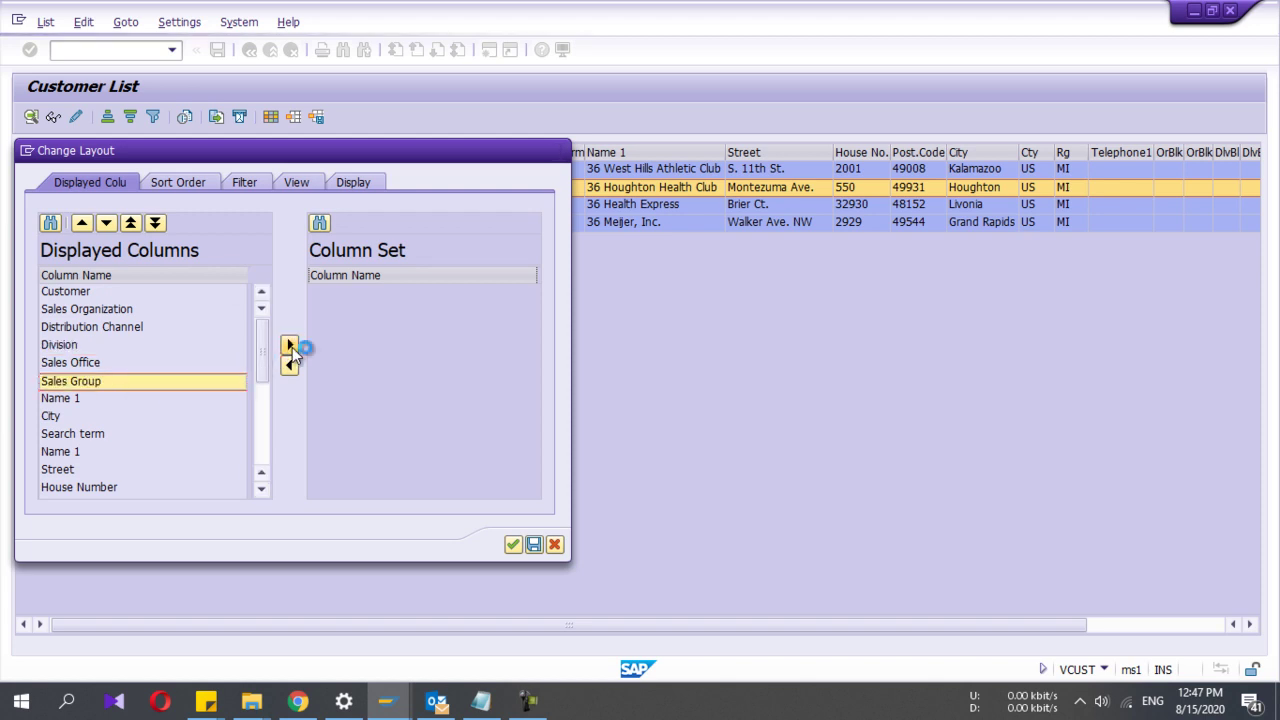
pyautogui.click(290, 346)
pyautogui.click(290, 346)
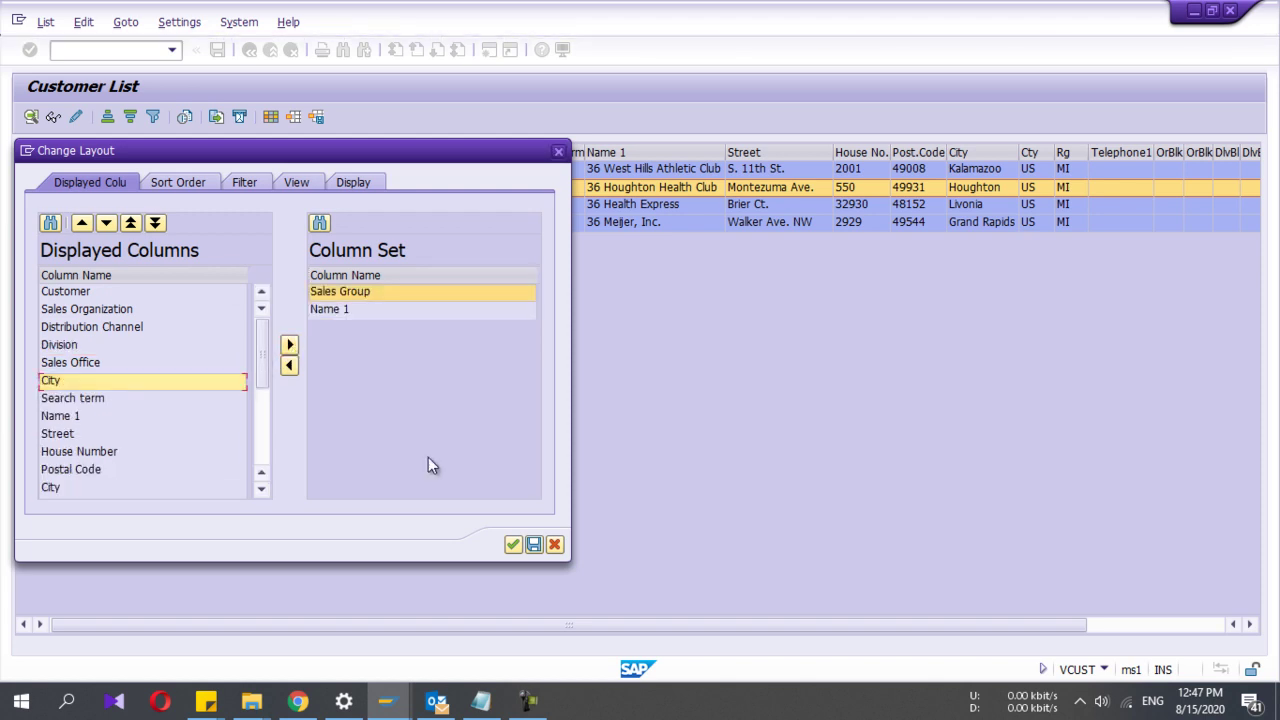
# Save the layout as user-specific 'ddd' with name 'ddd'
pyautogui.click(535, 545)
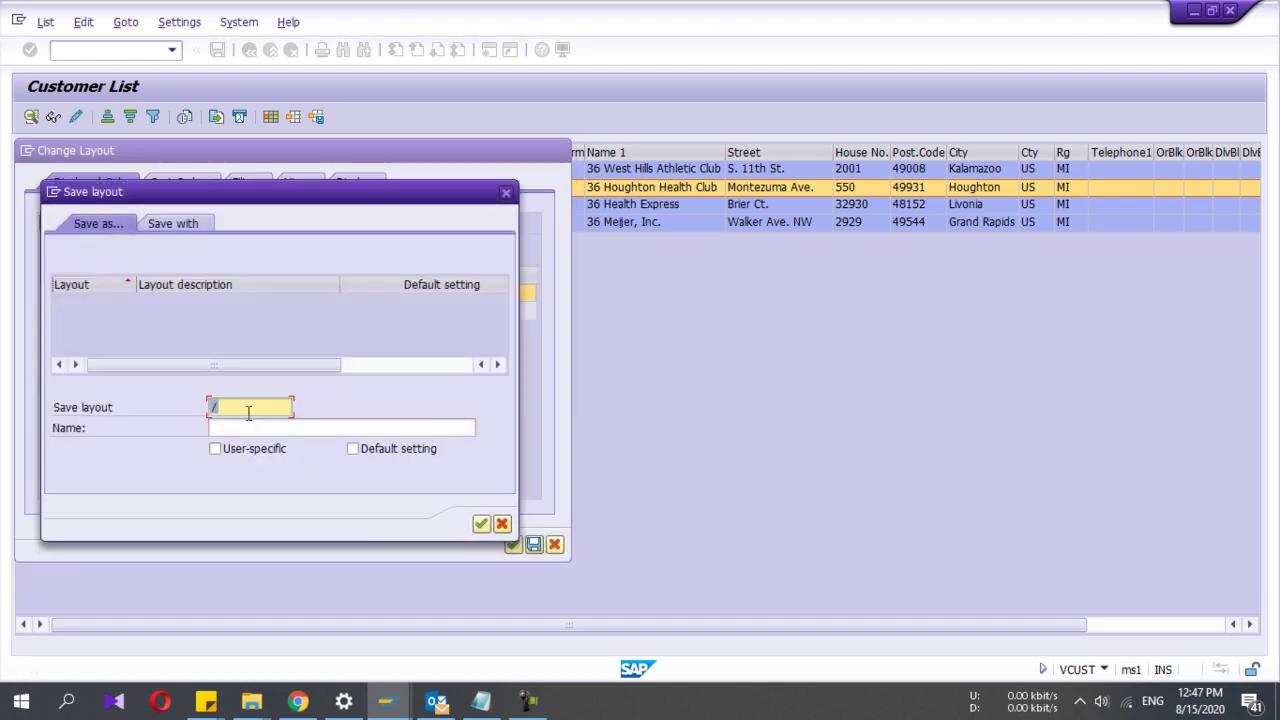
pyautogui.click(212, 450)
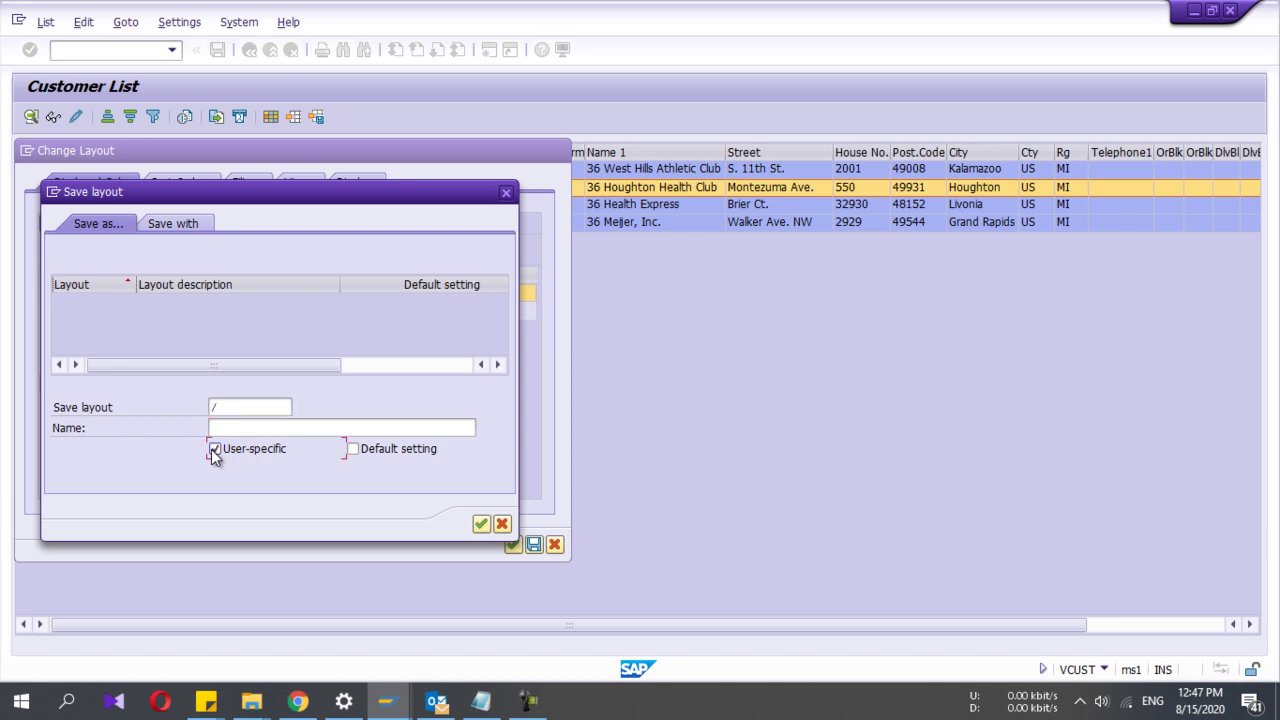
pyautogui.click(231, 401)
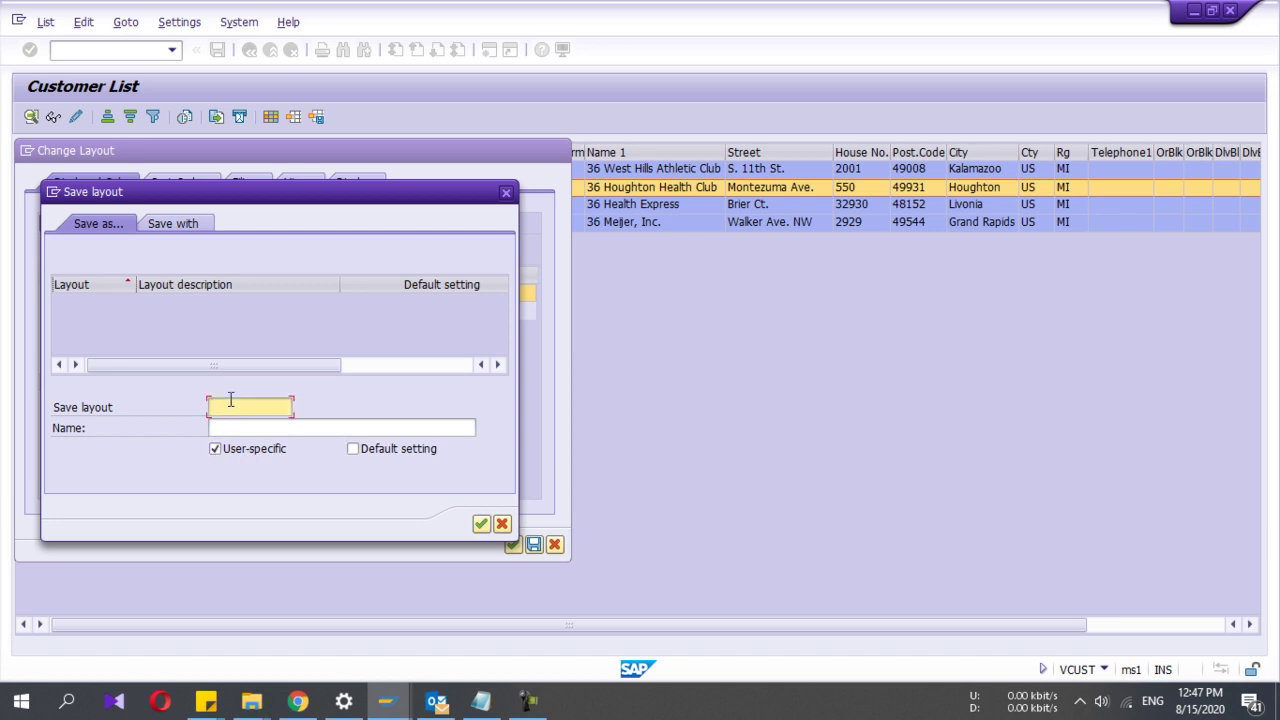
pyautogui.write('ddd')
pyautogui.click(223, 428)
pyautogui.write('ddd')
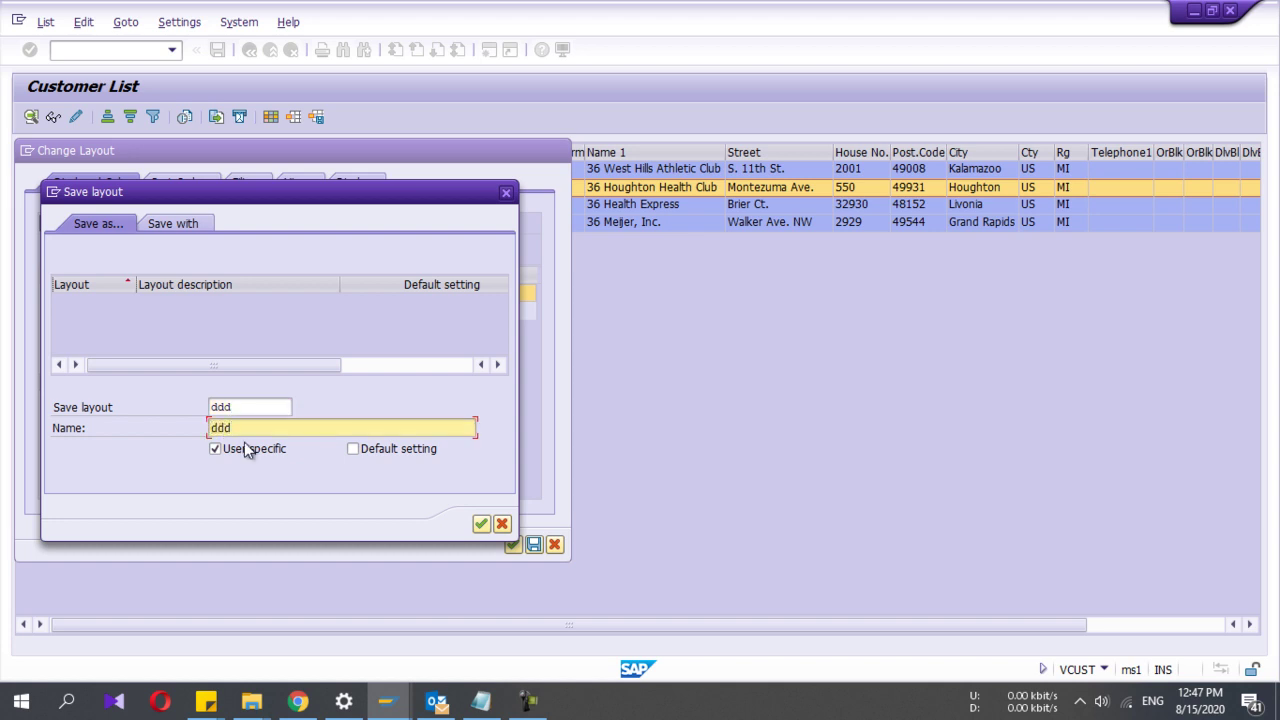
pyautogui.click(481, 525)
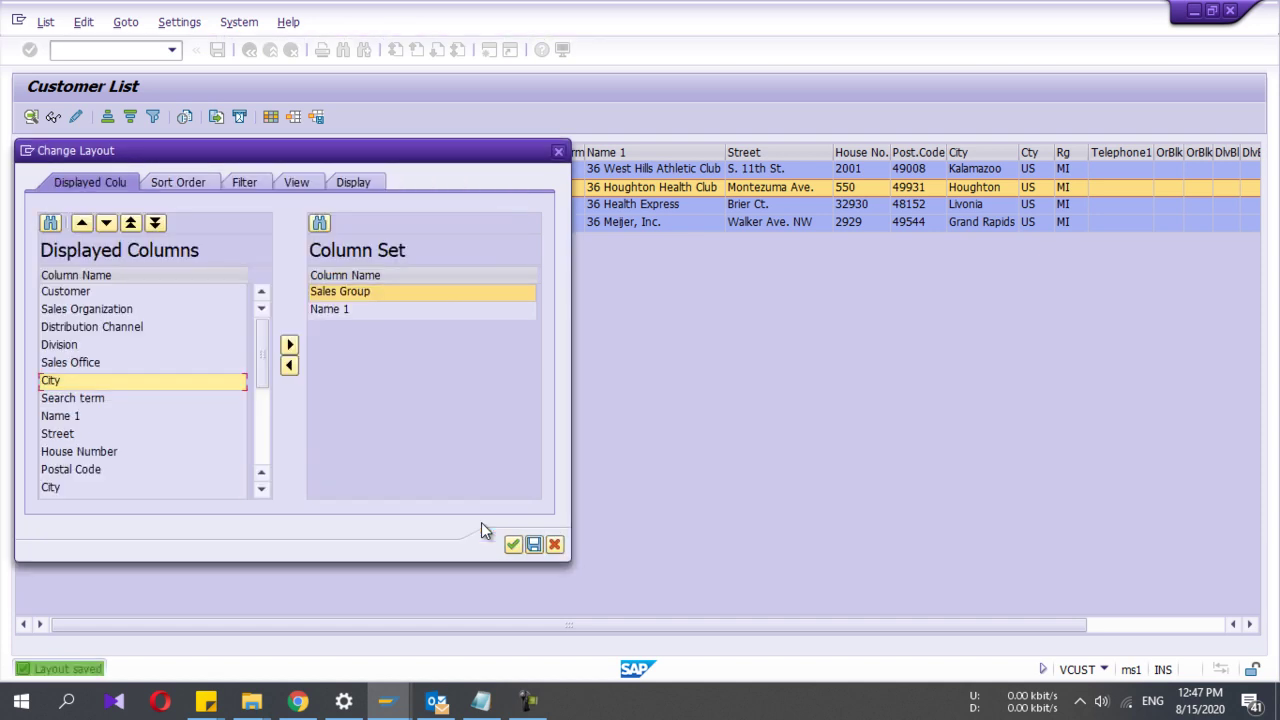
pyautogui.click(516, 551)
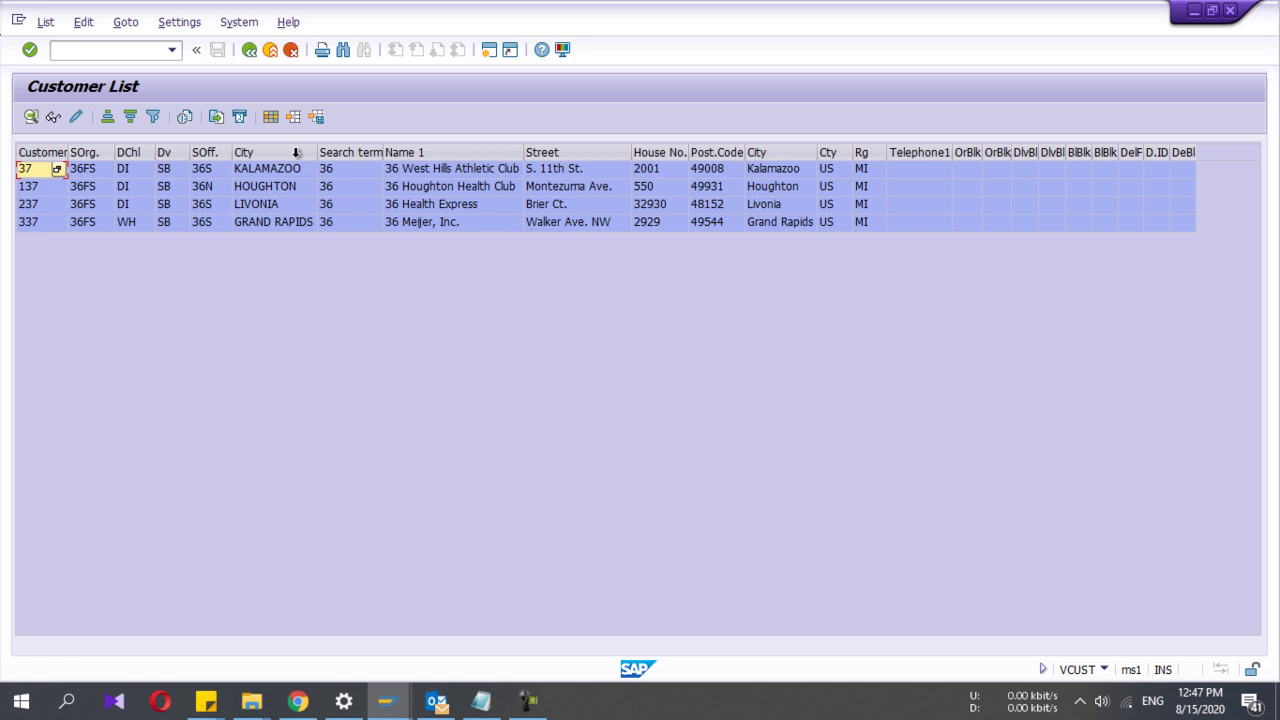
pyautogui.click(294, 119)
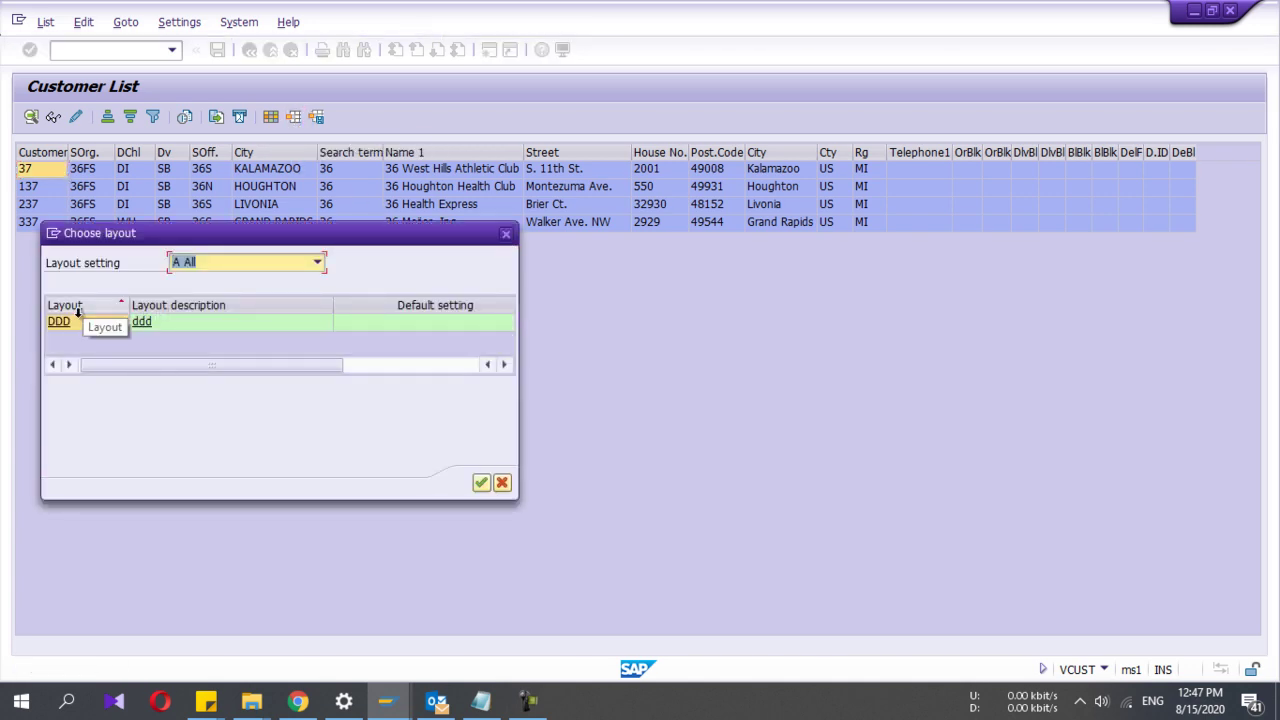
pyautogui.click(506, 233)
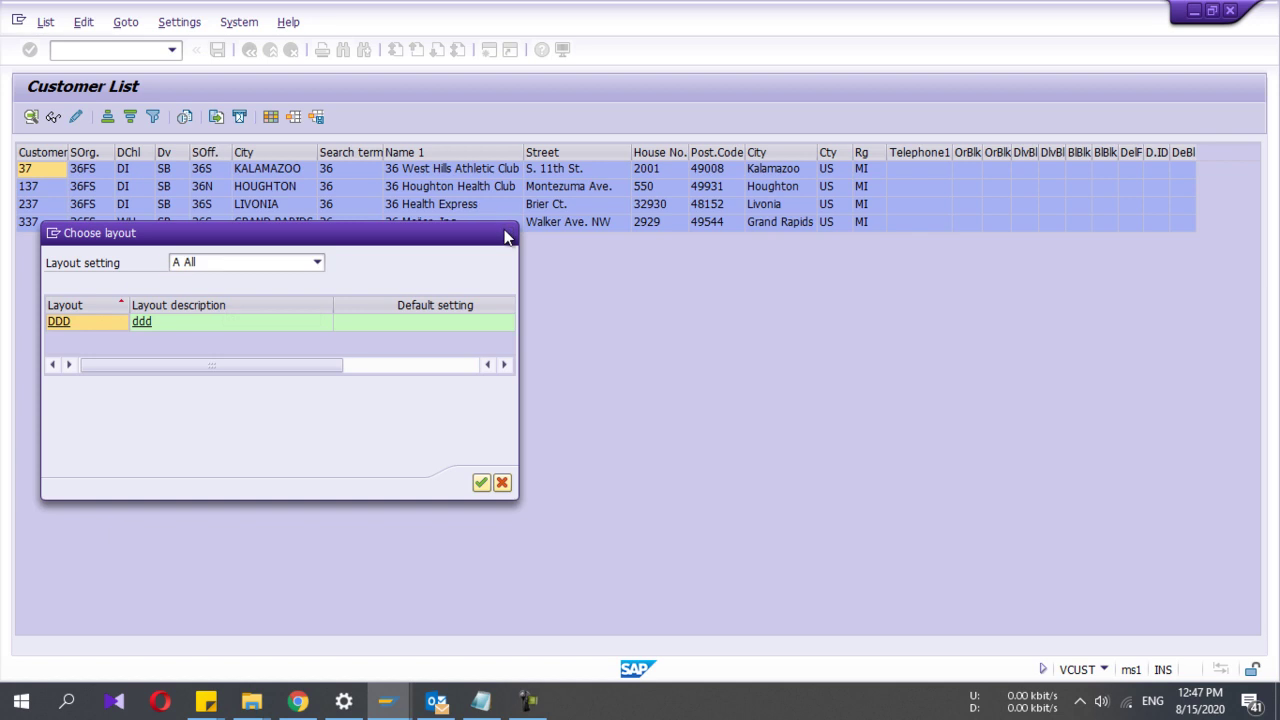
pyautogui.click(200, 152)
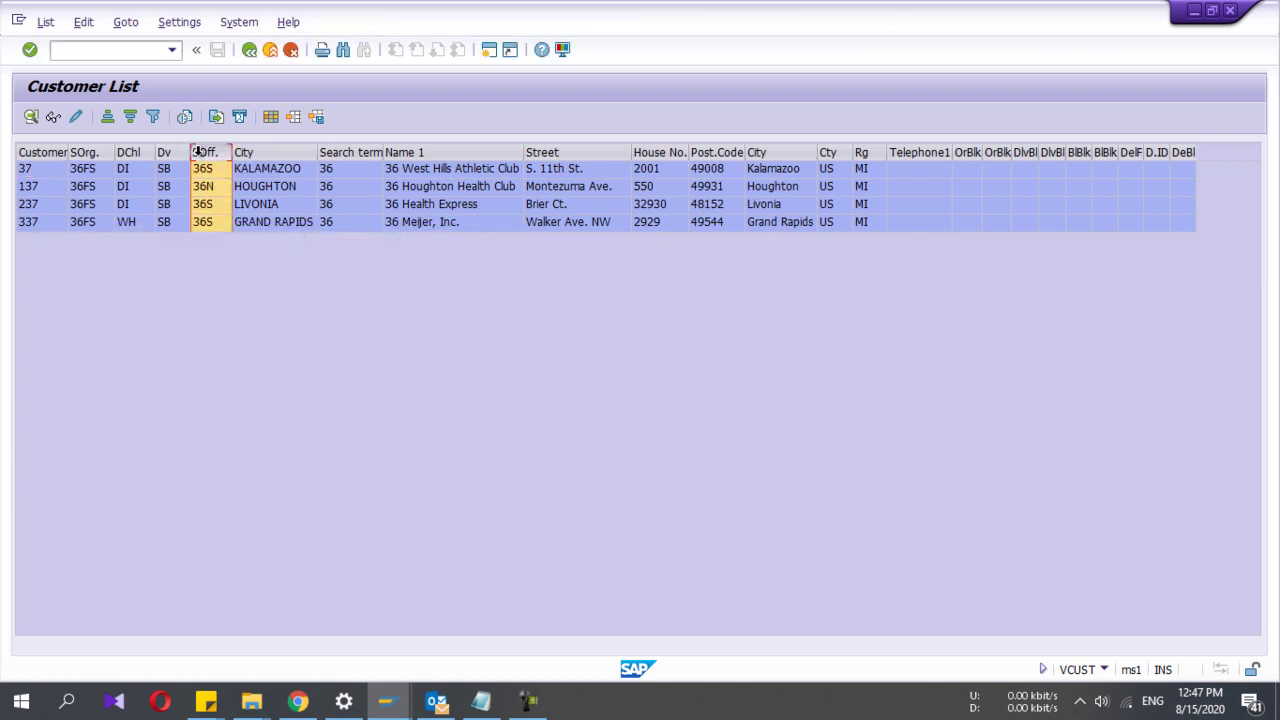
pyautogui.click(153, 117)
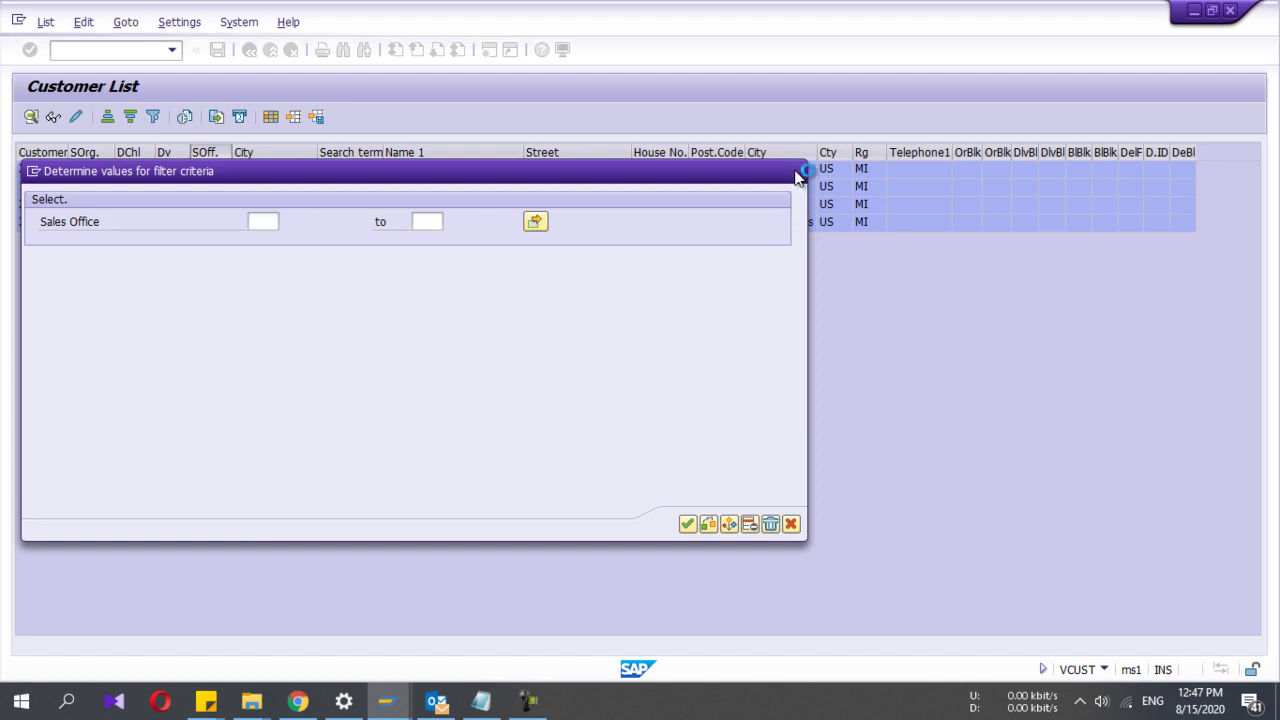
pyautogui.click(795, 174)
pyautogui.click(132, 158)
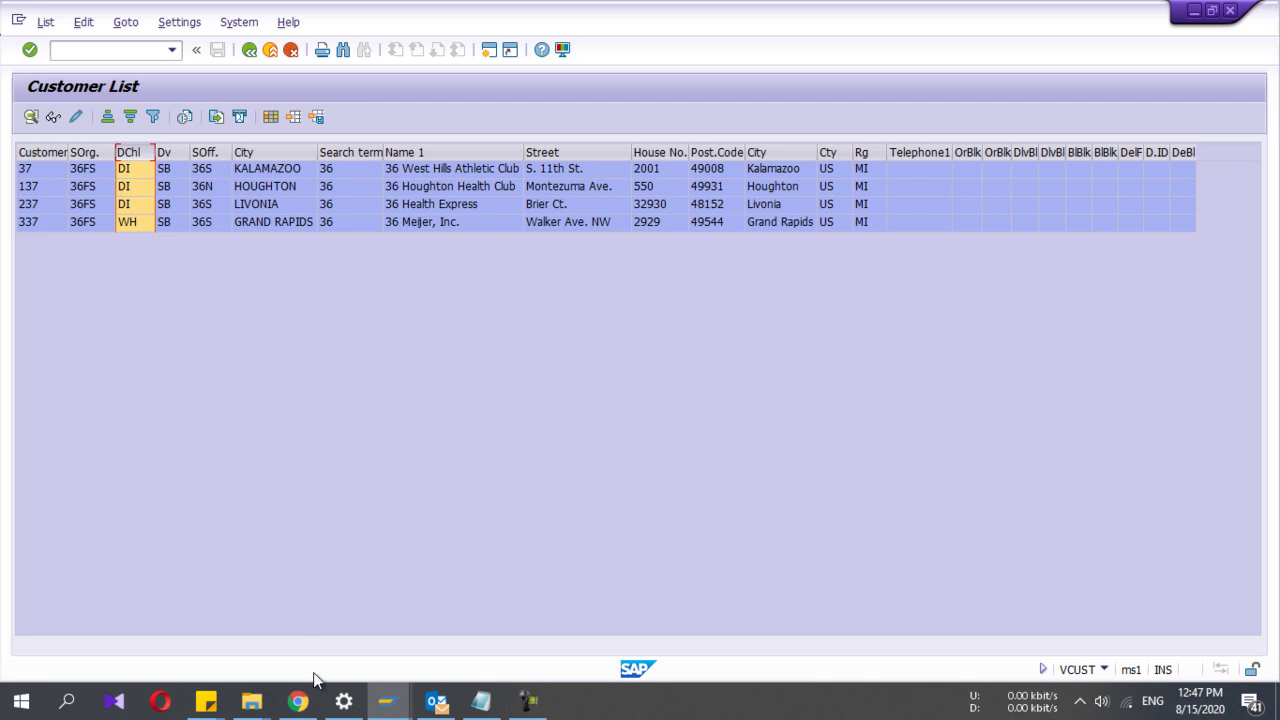
# Select VA25 in the Notepad notes and enter /nva25 in SAP's command field
pyautogui.click(481, 700)
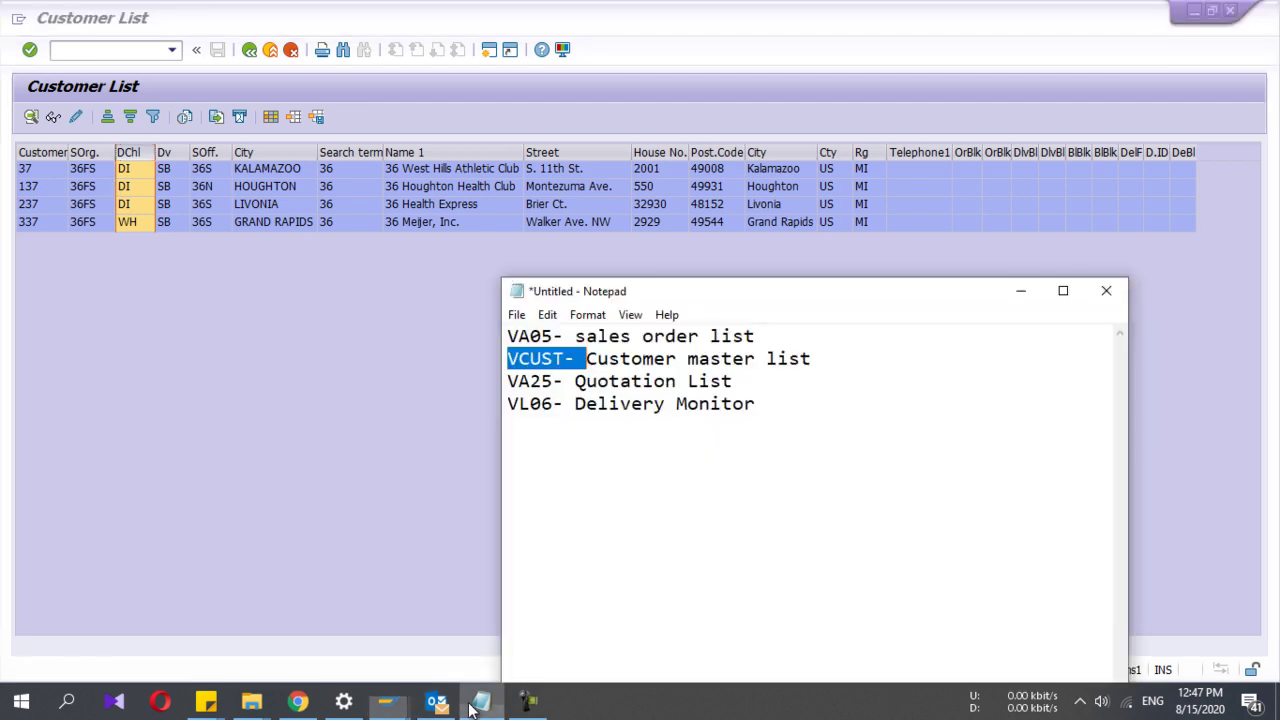
pyautogui.doubleClick(542, 383)
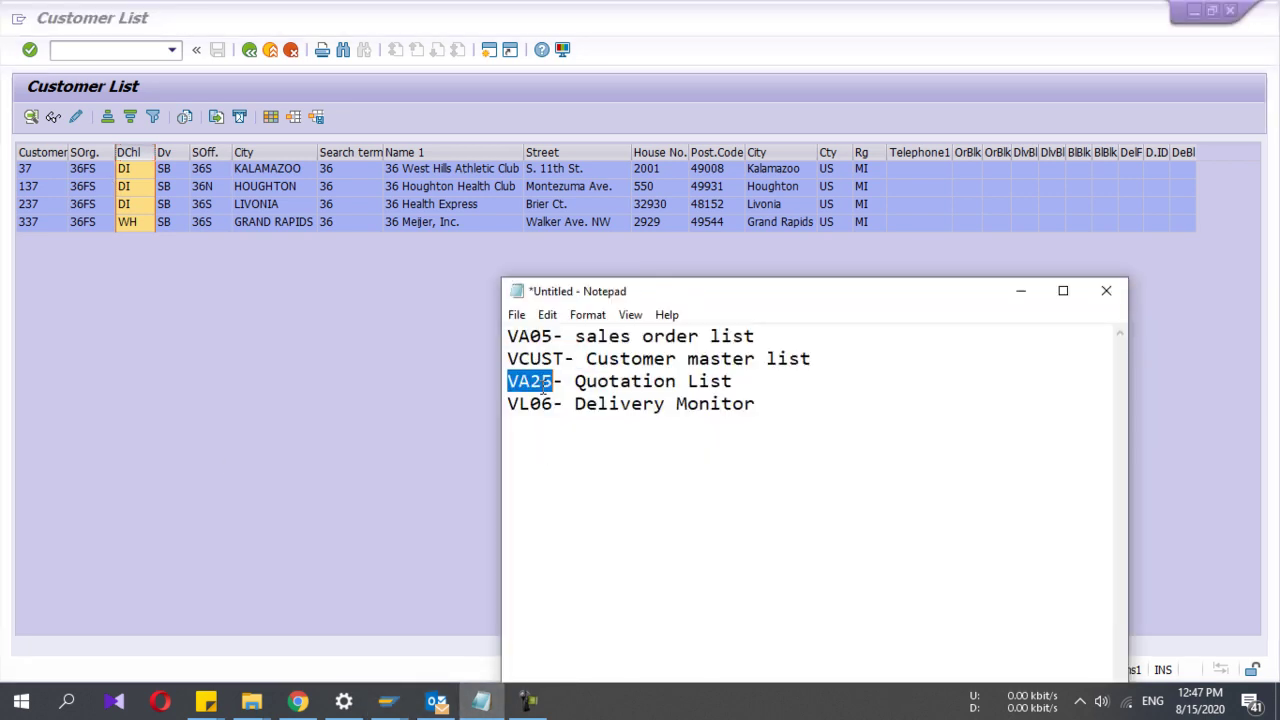
pyautogui.click(97, 48)
pyautogui.write('/nva25')
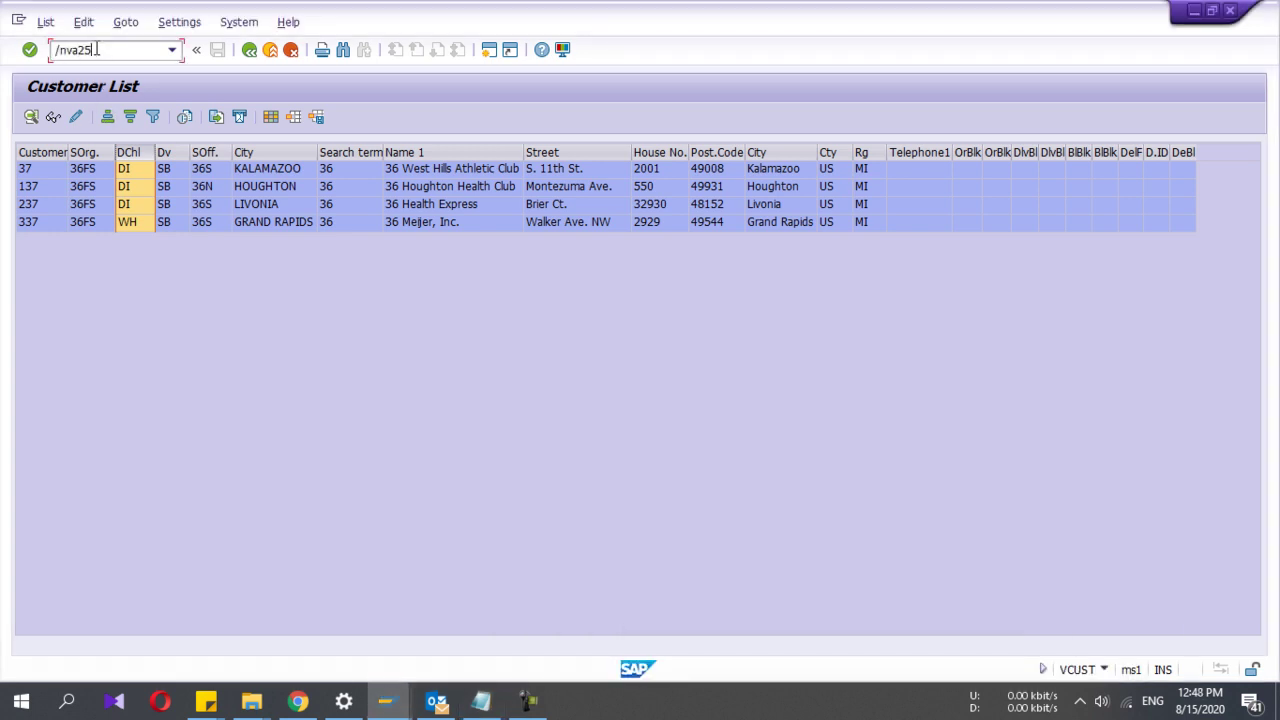
# Open the VA25 List of Quotations and check the selection screen entries
pyautogui.press('Return')
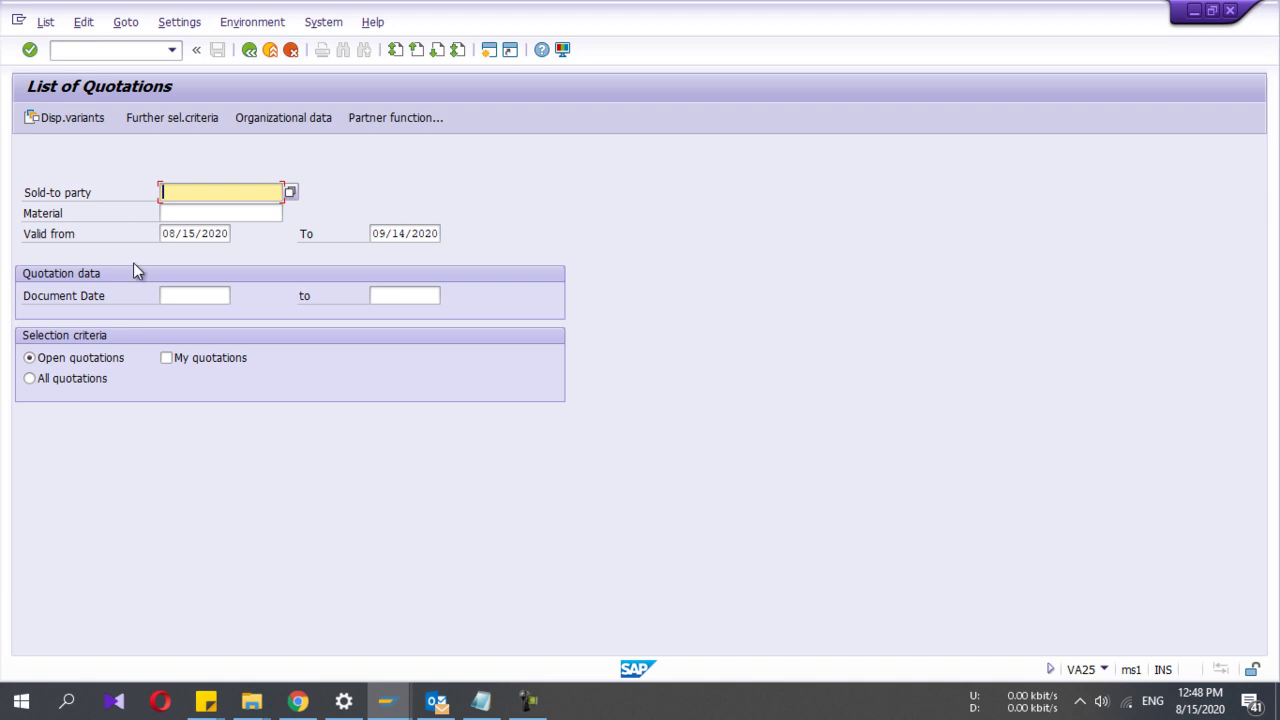
pyautogui.click(170, 233)
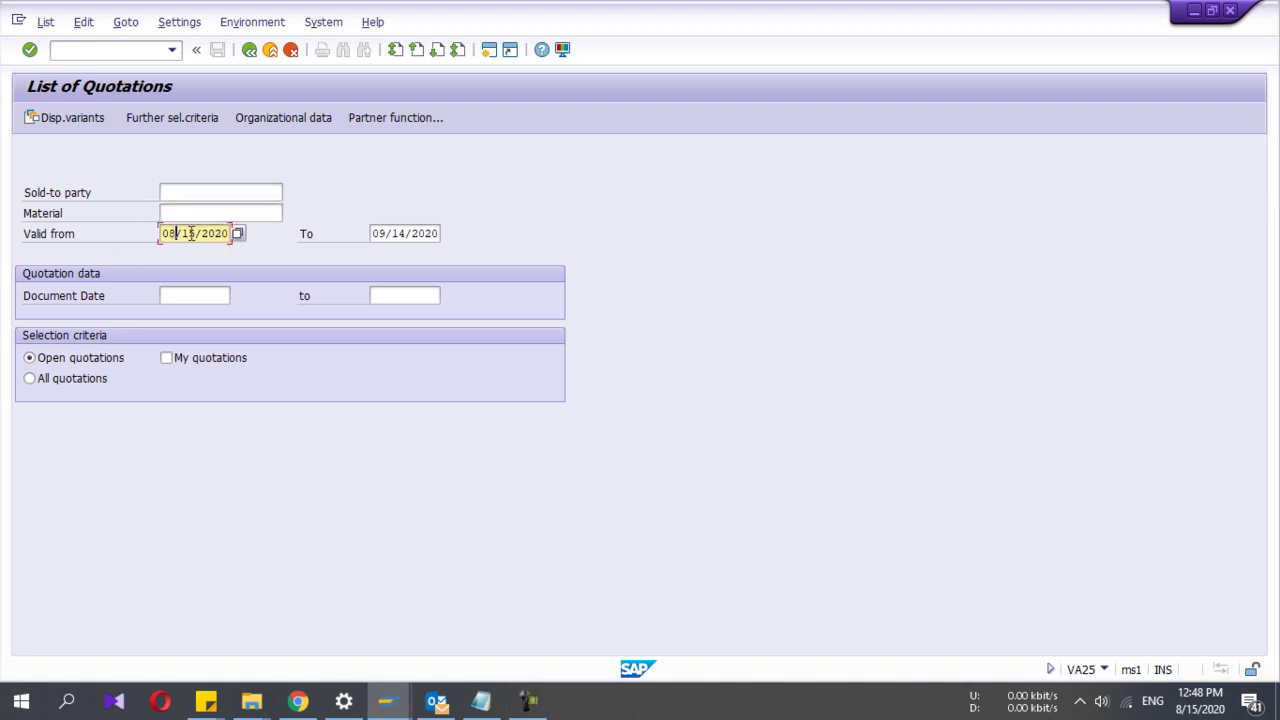
pyautogui.click(217, 193)
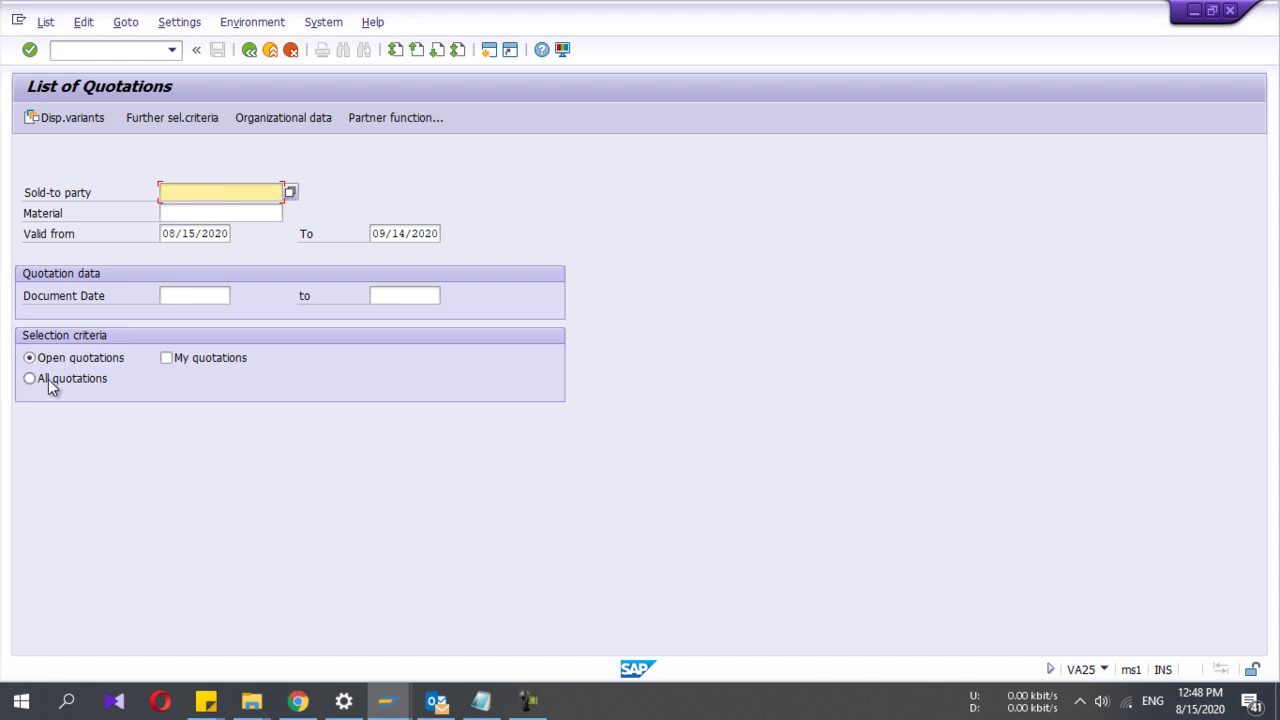
pyautogui.press('Return')
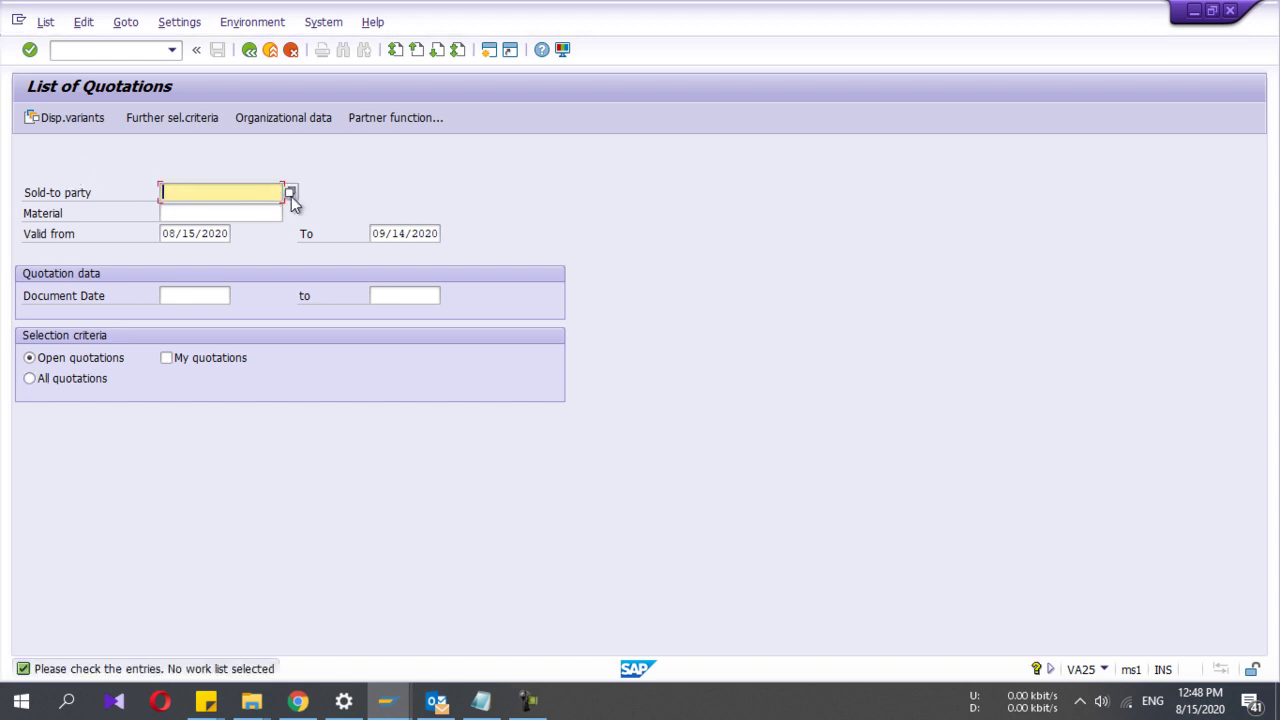
# Set sold-to party to 36 Health Express via company code search term 36, listing all quotations
pyautogui.click(289, 191)
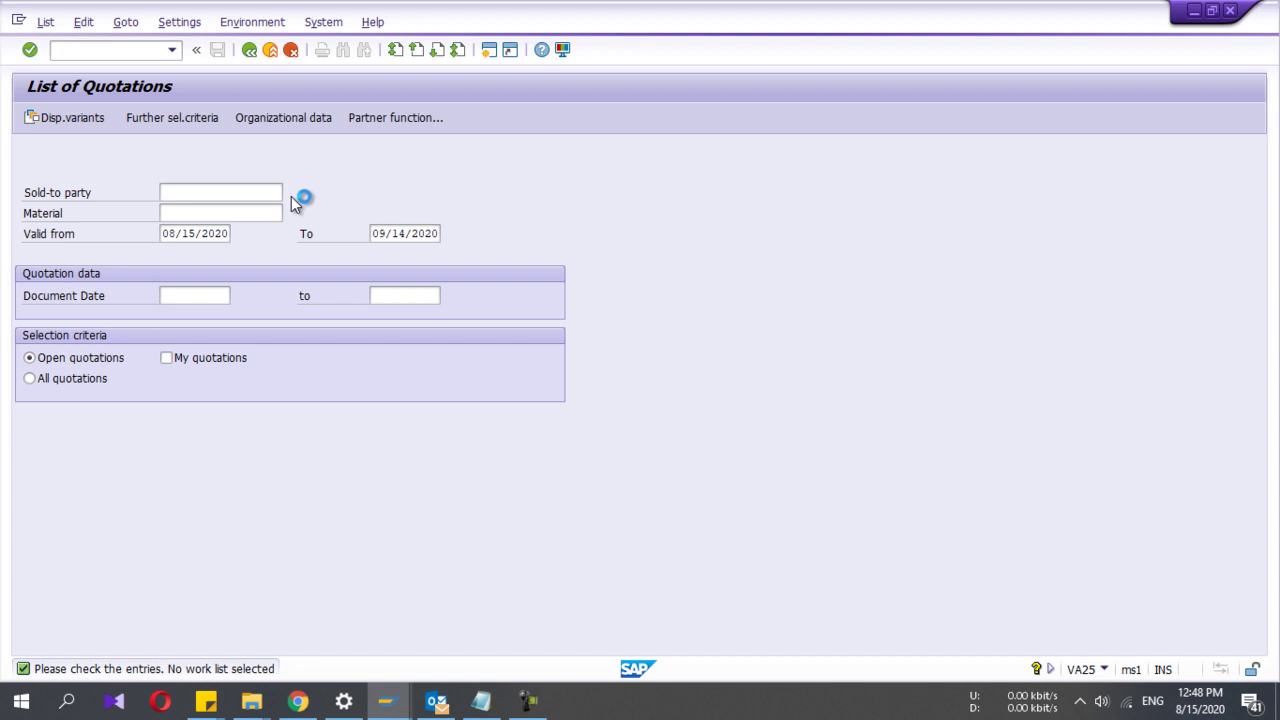
pyautogui.click(418, 221)
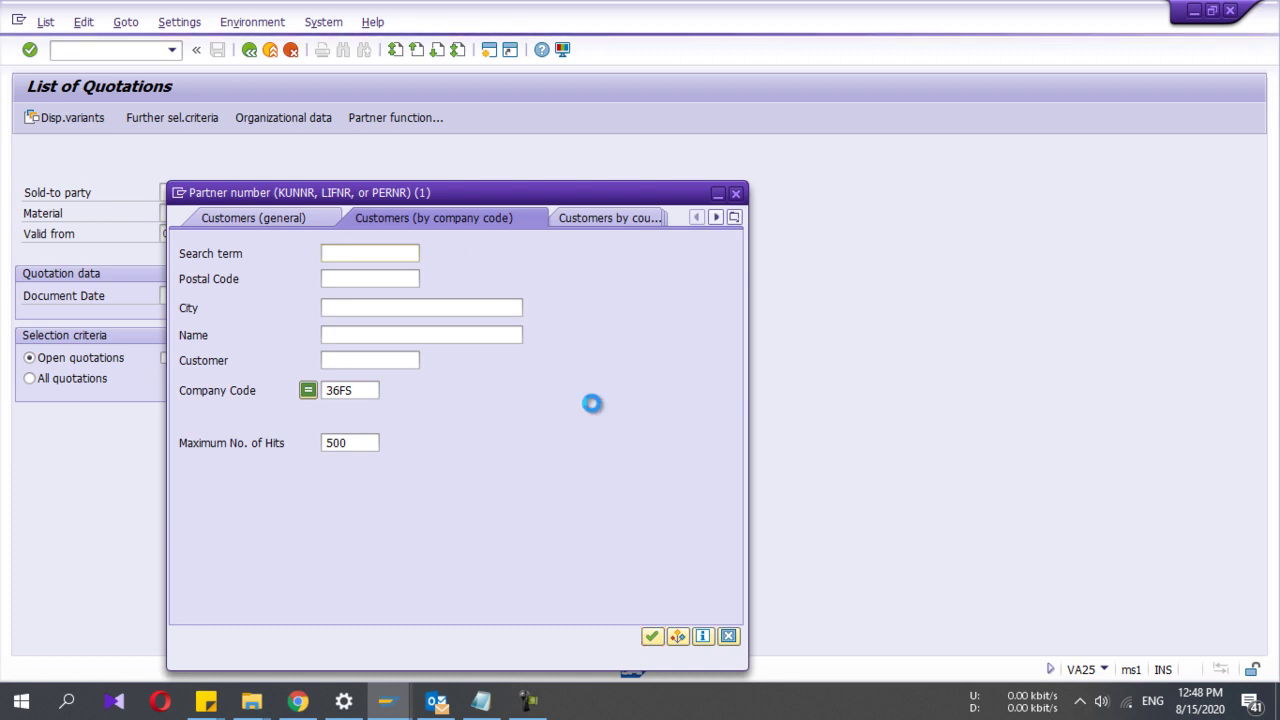
pyautogui.write('36')
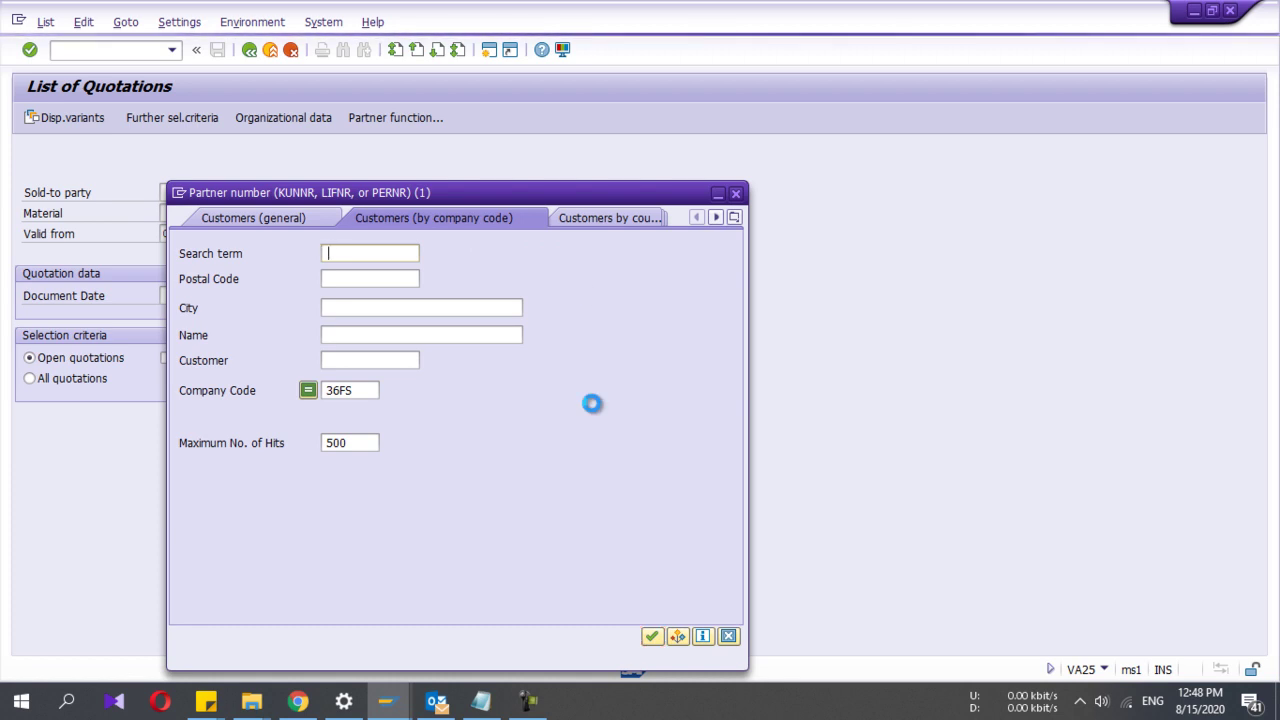
pyautogui.press('Return')
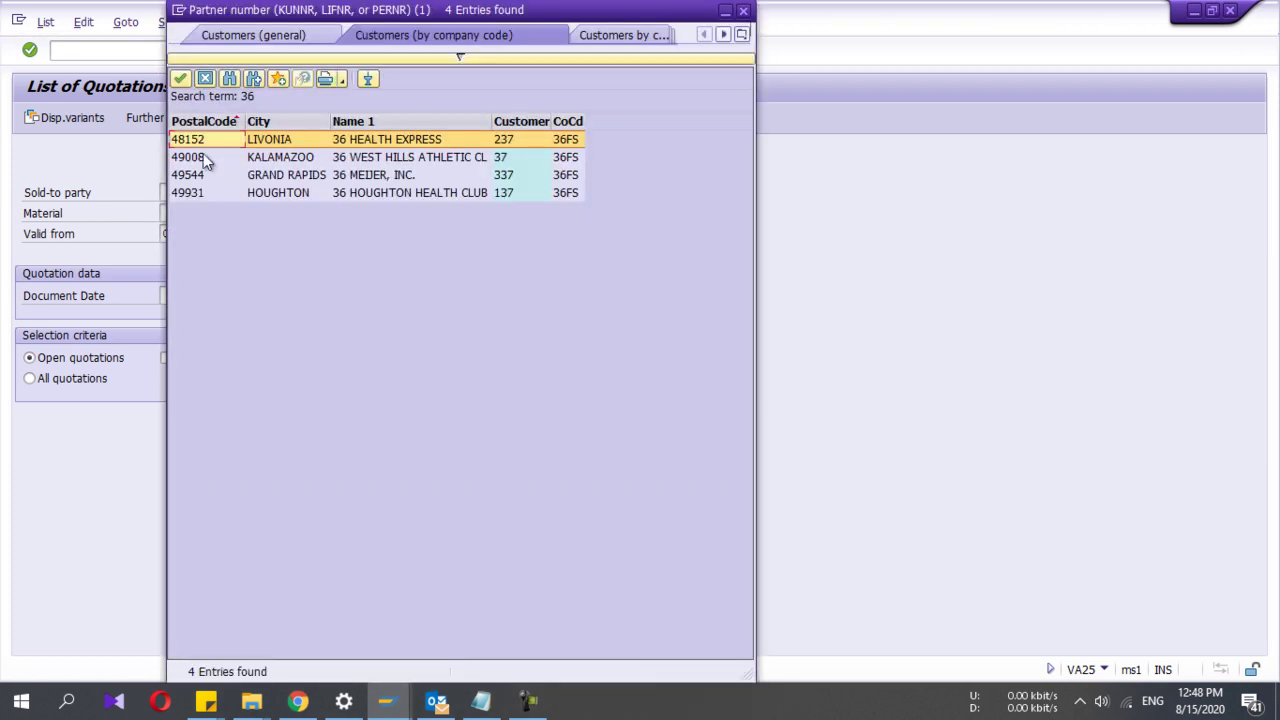
pyautogui.doubleClick(208, 142)
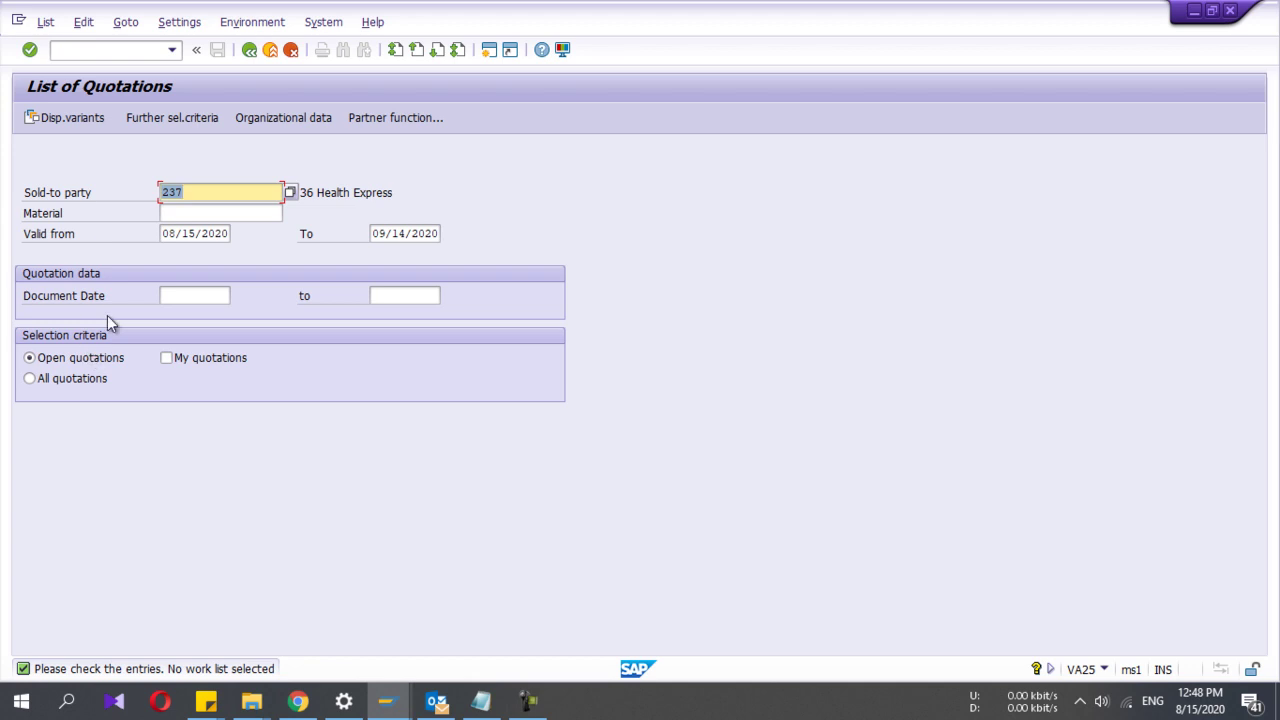
pyautogui.click(75, 385)
# List all quotations, browse the quotation row's fields, then return to the selection screen
pyautogui.click(75, 385)
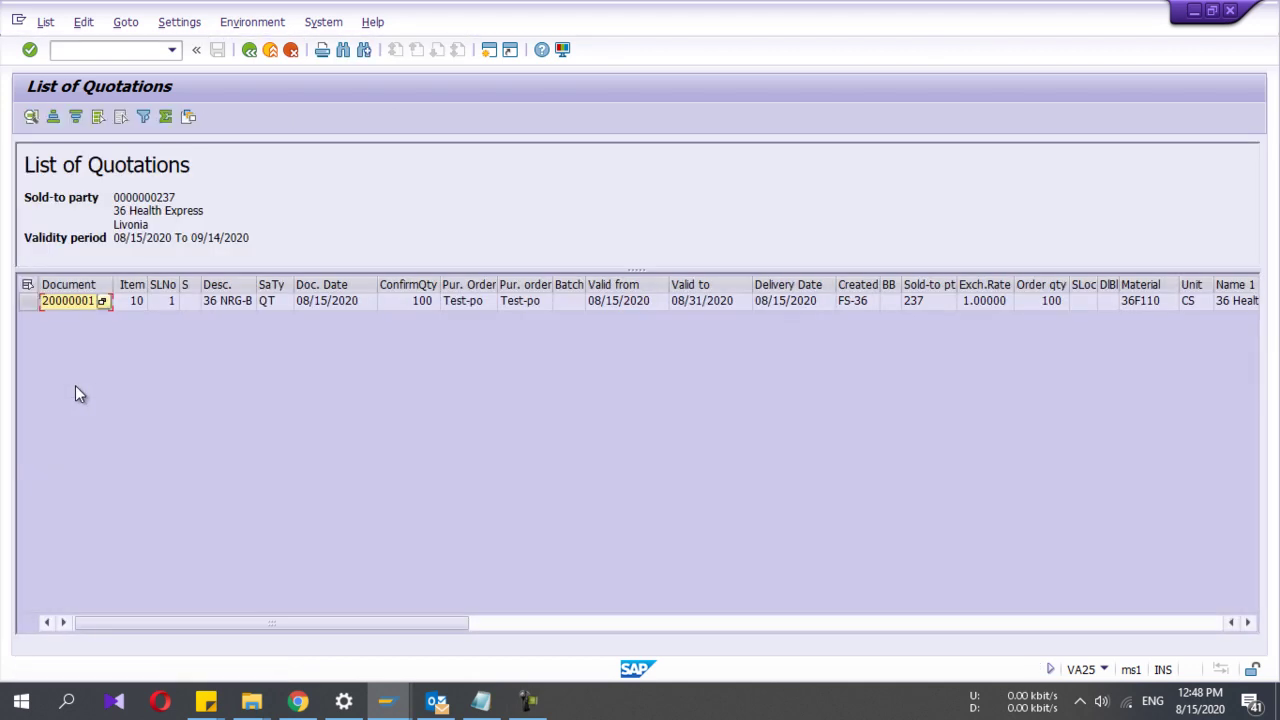
pyautogui.click(282, 301)
pyautogui.click(89, 302)
pyautogui.press('Right')
pyautogui.press('Right')
pyautogui.press('Right')
pyautogui.press('Right')
pyautogui.press('Right')
pyautogui.press('Right')
pyautogui.press('Right')
pyautogui.press('Right')
pyautogui.press('Right')
pyautogui.press('Right')
pyautogui.press('Right')
pyautogui.press('Right')
pyautogui.press('Right')
pyautogui.press('Right')
pyautogui.press('Right')
pyautogui.press('Right')
pyautogui.press('Right')
pyautogui.press('Right')
pyautogui.press('Right')
pyautogui.press('Right')
pyautogui.press('Right')
pyautogui.press('Left')
pyautogui.press('Left')
pyautogui.press('Left')
pyautogui.press('Right')
pyautogui.press('Right')
pyautogui.press('Right')
pyautogui.press('Right')
pyautogui.press('Right')
pyautogui.press('Right')
pyautogui.press('Right')
pyautogui.press('Right')
pyautogui.press('Right')
pyautogui.press('Right')
pyautogui.press('Right')
pyautogui.press('Right')
pyautogui.press('Right')
pyautogui.press('Right')
pyautogui.press('Right')
pyautogui.press('Right')
pyautogui.press('Right')
pyautogui.press('Right')
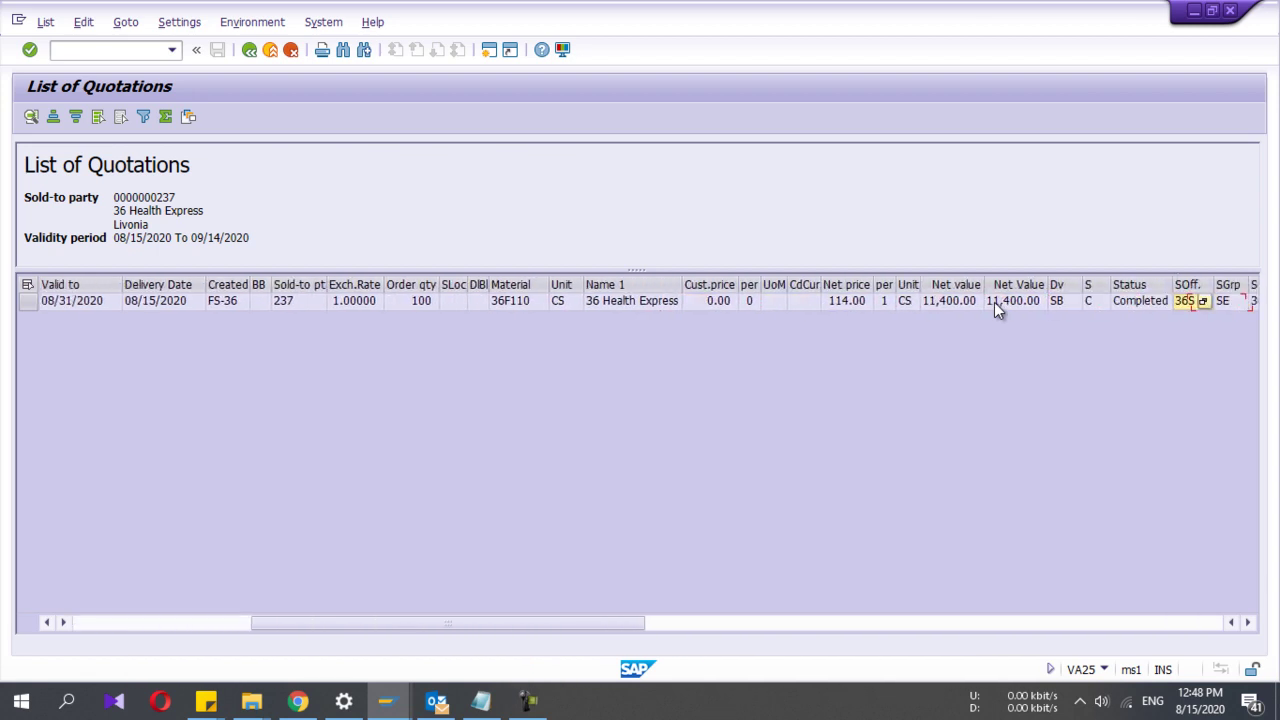
pyautogui.press('Right')
pyautogui.press('Right')
pyautogui.press('Right')
pyautogui.press('Right')
pyautogui.press('Right')
pyautogui.press('Right')
pyautogui.press('Right')
pyautogui.press('Right')
pyautogui.press('Right')
pyautogui.press('Right')
pyautogui.press('Right')
pyautogui.press('Right')
pyautogui.press('Right')
pyautogui.press('Right')
pyautogui.press('Right')
pyautogui.press('Right')
pyautogui.press('Right')
pyautogui.press('Right')
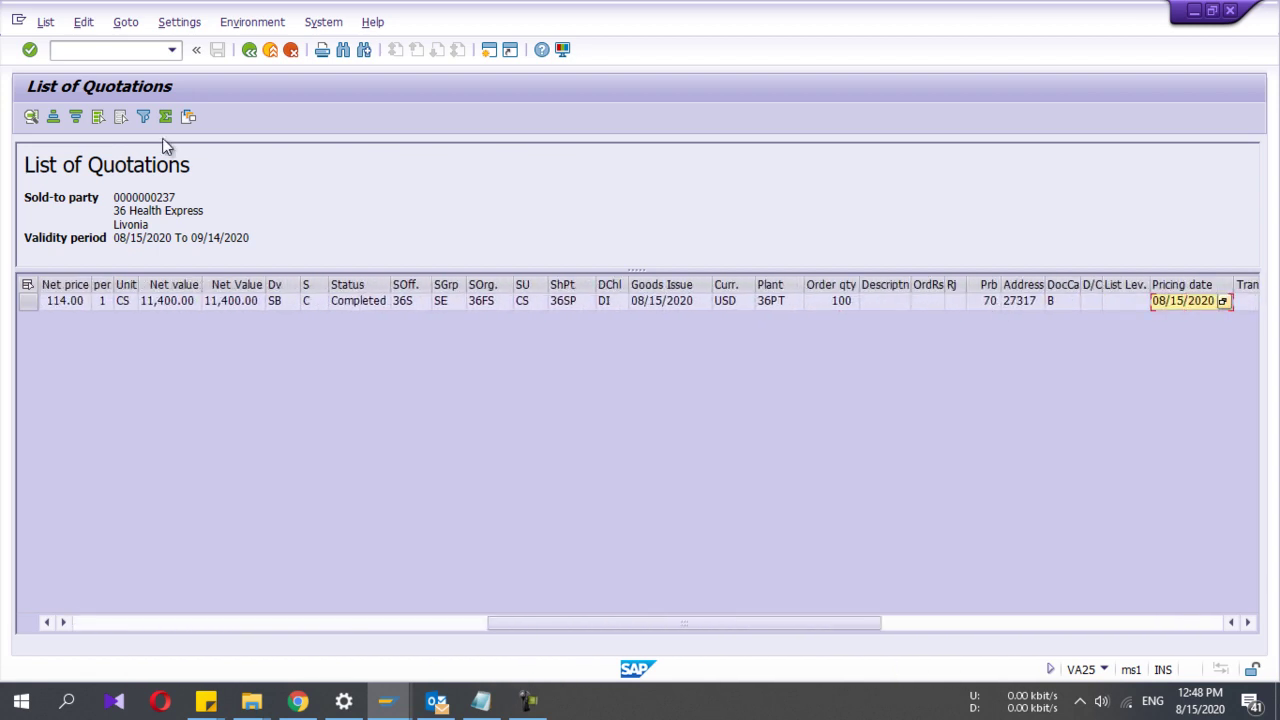
pyautogui.click(250, 50)
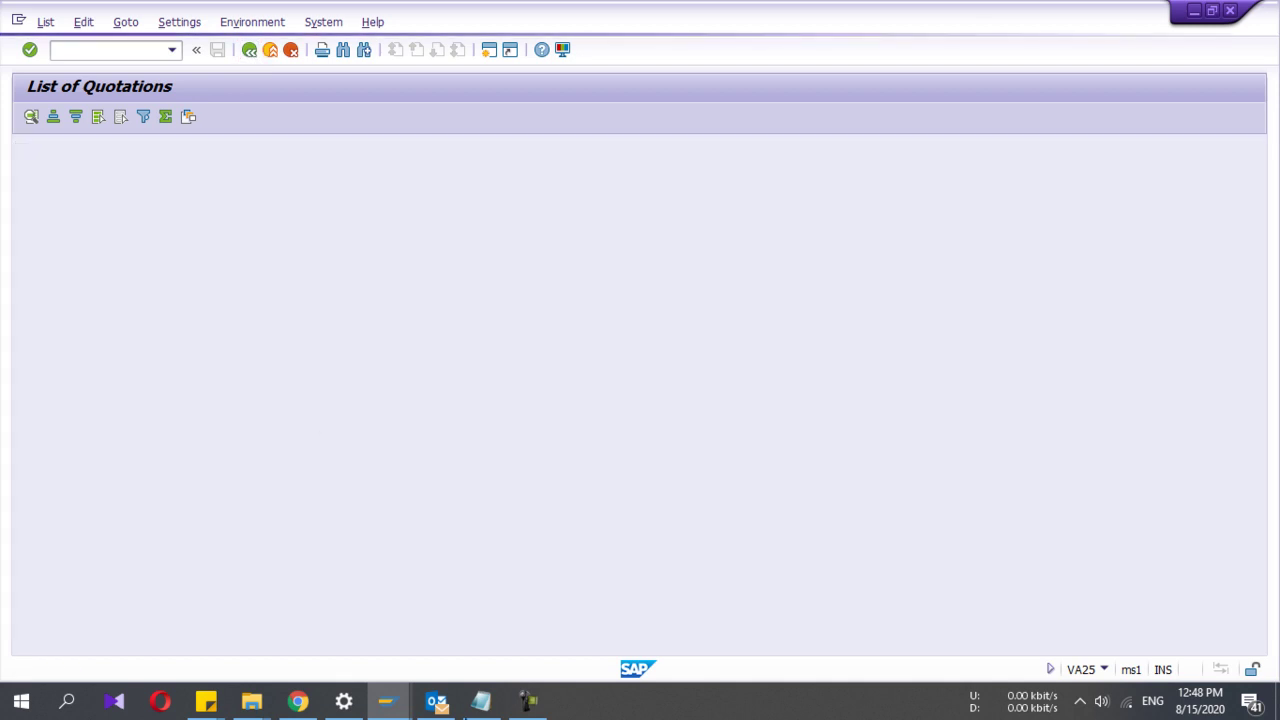
# Select the VA05 sales order list code in Notepad and return to SAP
pyautogui.click(481, 700)
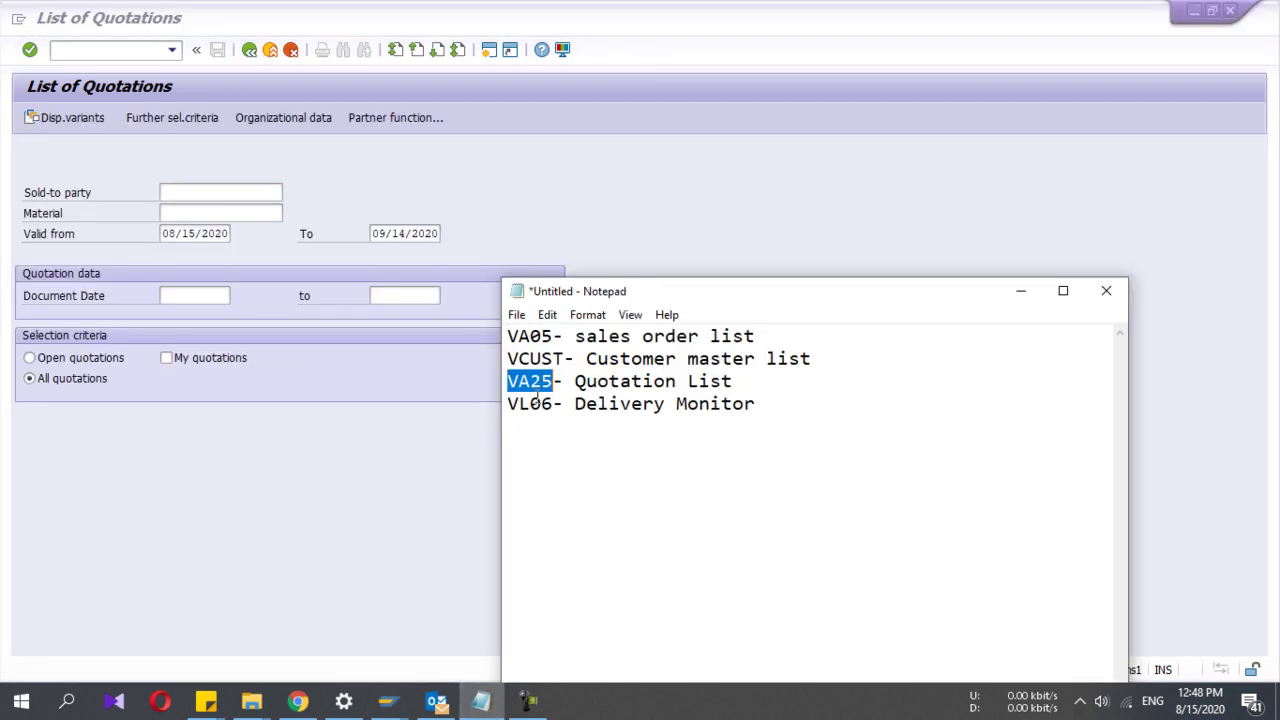
pyautogui.doubleClick(530, 338)
pyautogui.hotkey('ctrl', 'c')
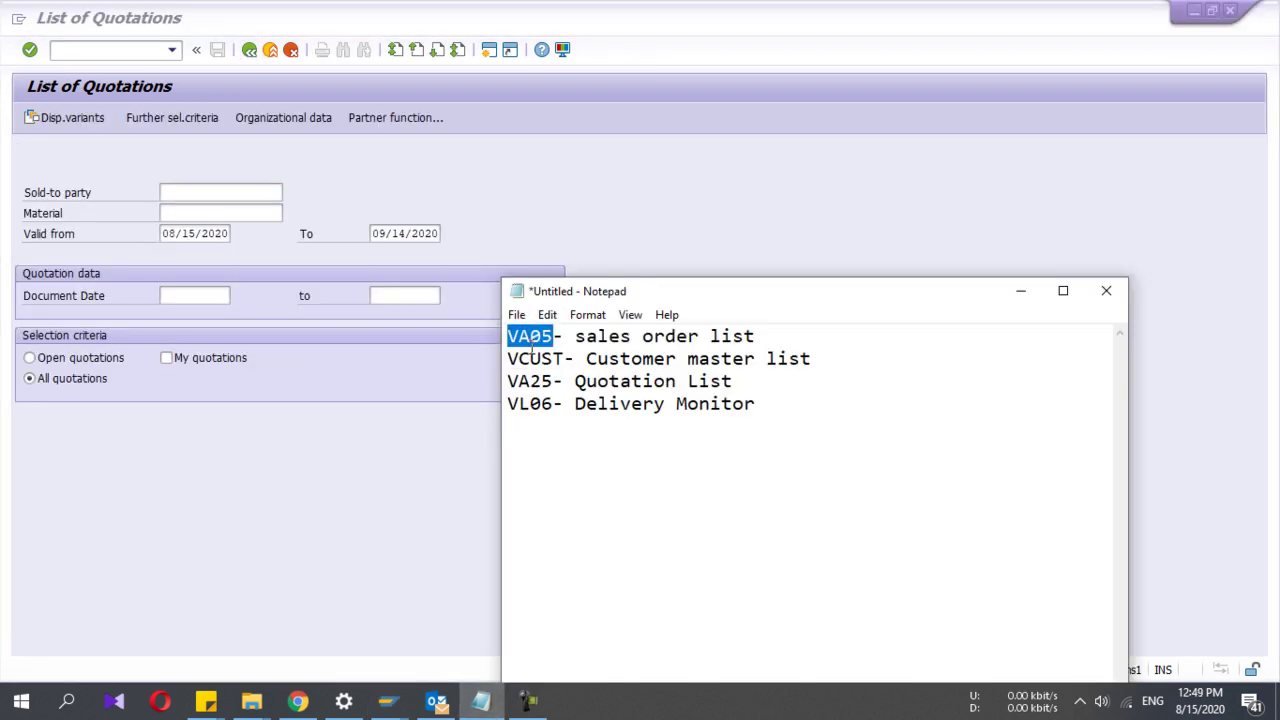
pyautogui.click(250, 50)
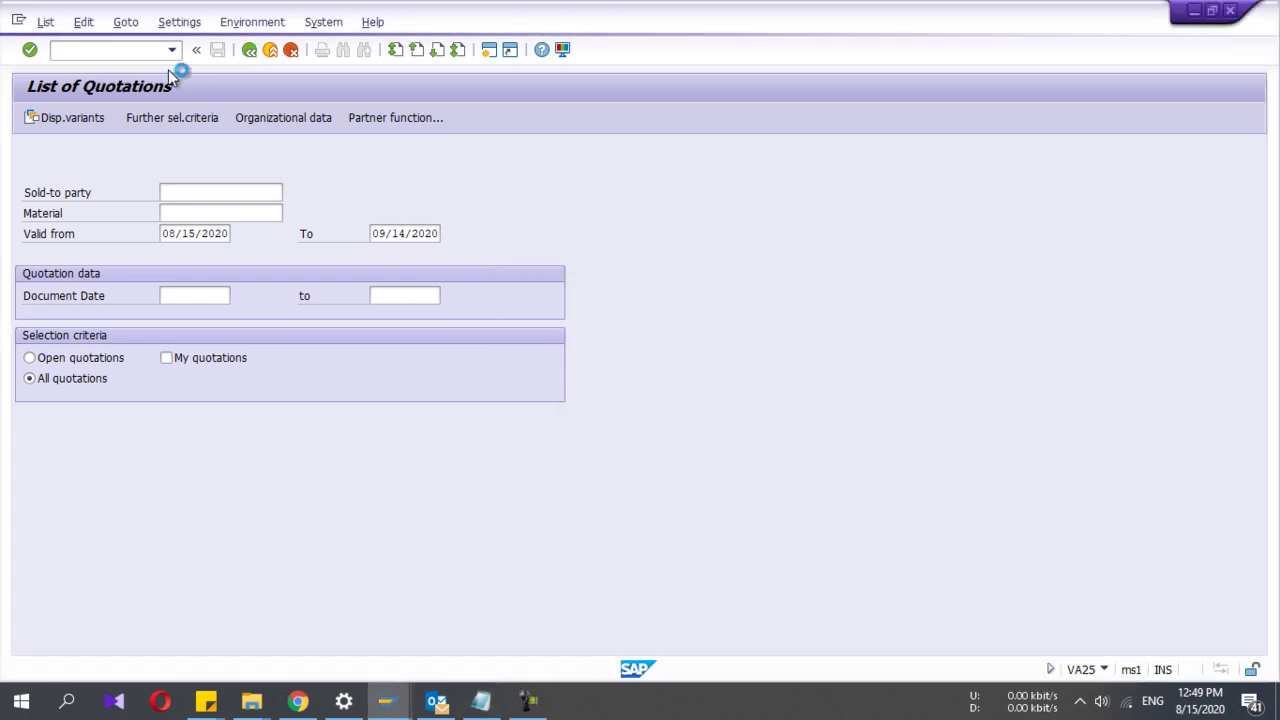
# Paste VA05 into the command field and enter sold-to party 237
pyautogui.click(90, 52)
pyautogui.hotkey('ctrl', 'v')
pyautogui.press('Return')
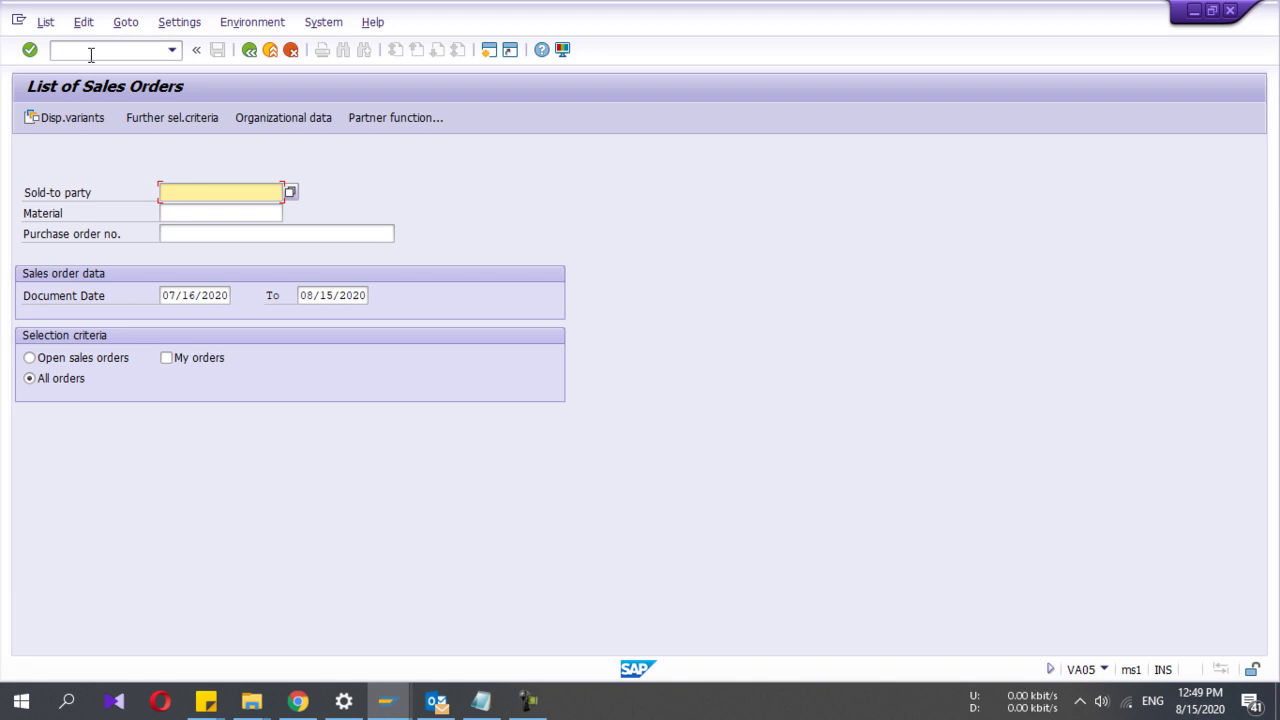
pyautogui.write('237')
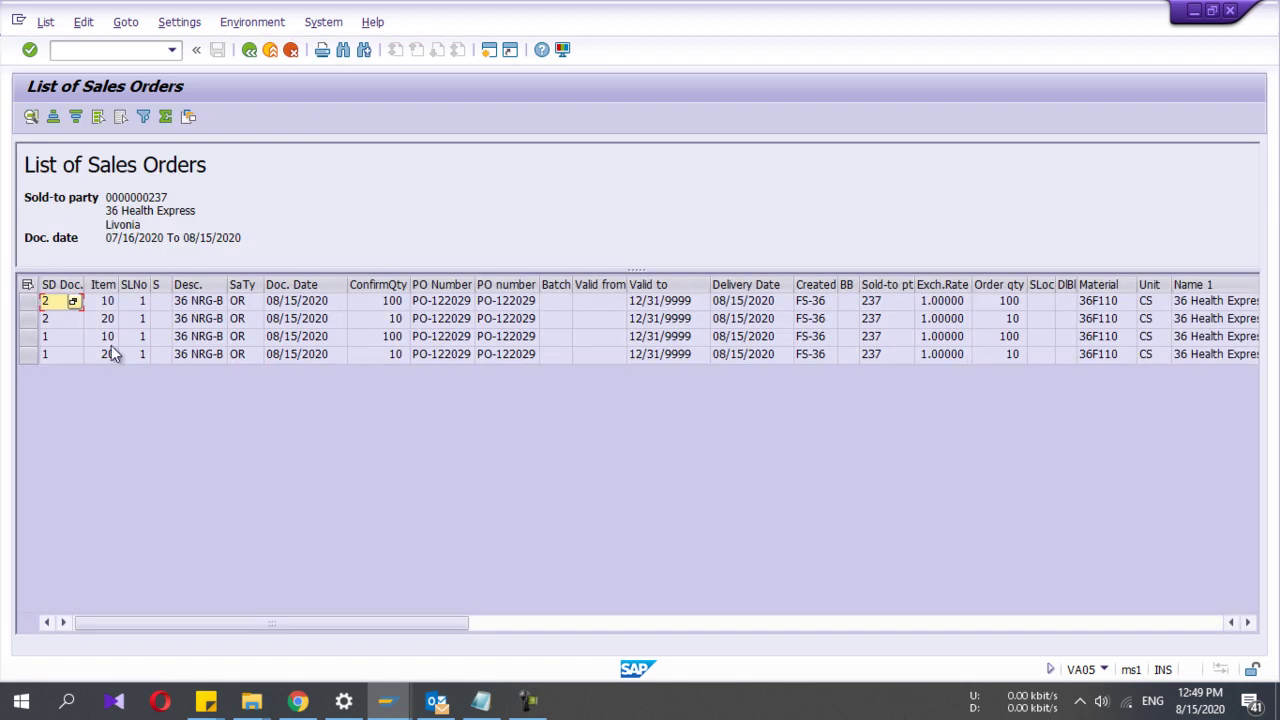
# Review the order rows' net value, delivery status, AcceptDate and creation Time columns
pyautogui.click(224, 304)
pyautogui.press('Right')
pyautogui.press('Right')
pyautogui.press('Right')
pyautogui.press('Right')
pyautogui.press('Right')
pyautogui.press('Right')
pyautogui.press('Right')
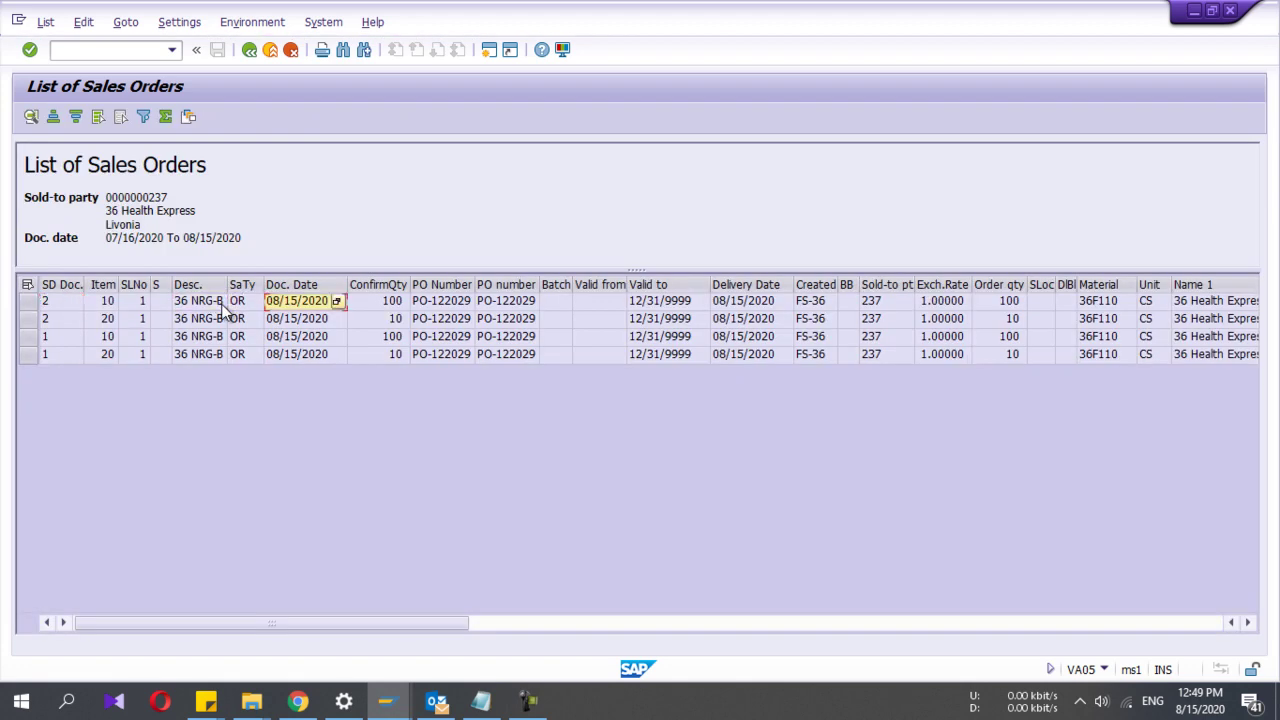
pyautogui.press('Right')
pyautogui.press('Right')
pyautogui.press('Right')
pyautogui.press('Right')
pyautogui.press('Right')
pyautogui.press('Right')
pyautogui.press('Right')
pyautogui.press('Right')
pyautogui.press('Right')
pyautogui.press('Right')
pyautogui.press('Right')
pyautogui.press('Right')
pyautogui.press('Right')
pyautogui.press('Right')
pyautogui.press('Right')
pyautogui.press('Right')
pyautogui.press('Right')
pyautogui.press('Right')
pyautogui.press('Right')
pyautogui.press('Right')
pyautogui.press('Right')
pyautogui.press('Right')
pyautogui.press('Right')
pyautogui.press('Right')
pyautogui.press('Right')
pyautogui.press('Right')
pyautogui.press('Right')
pyautogui.press('Right')
pyautogui.press('Right')
pyautogui.press('Right')
pyautogui.press('Right')
pyautogui.press('Right')
pyautogui.press('Right')
pyautogui.press('Right')
pyautogui.press('Right')
pyautogui.press('Right')
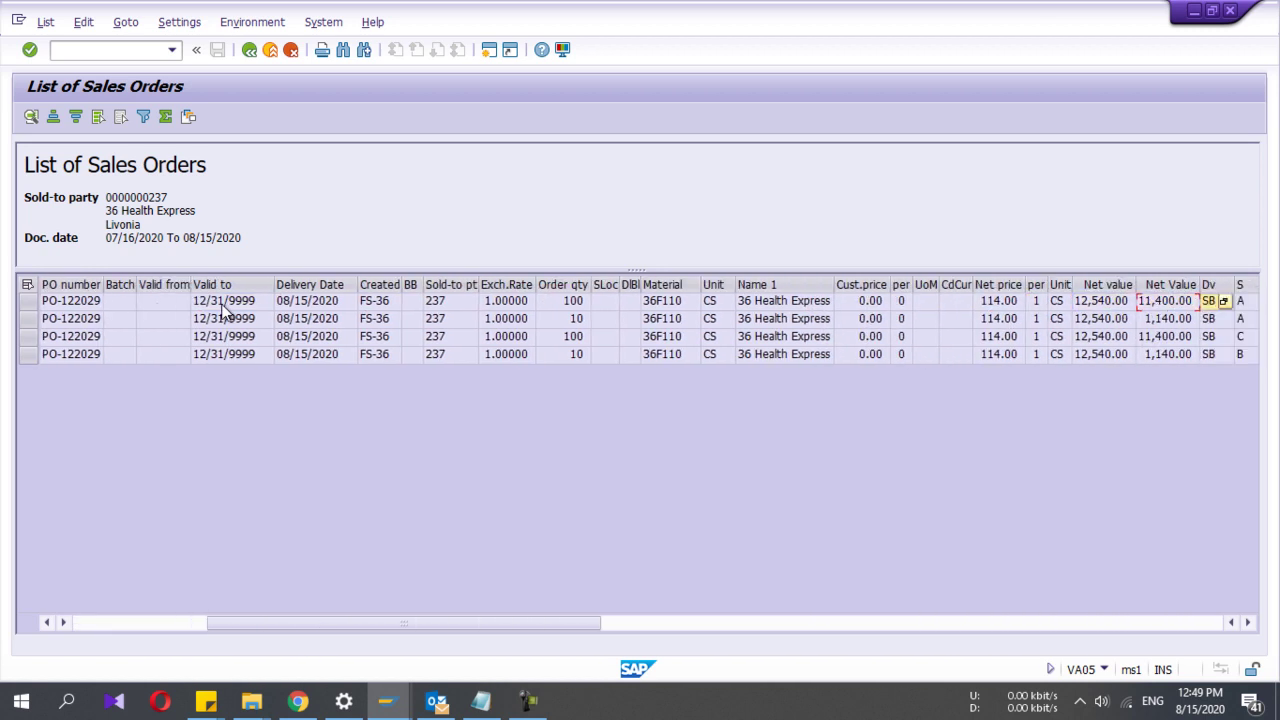
pyautogui.press('Right')
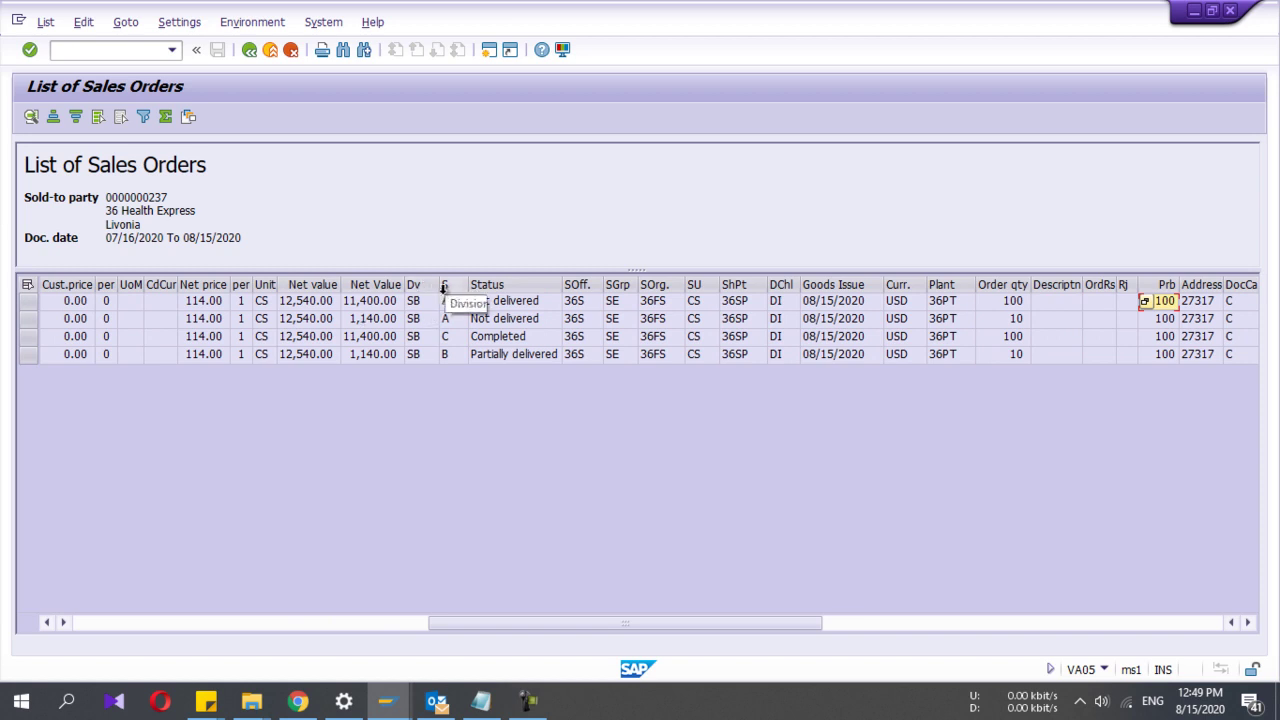
pyautogui.moveTo(308, 284); pyautogui.dragTo(371, 271)
pyautogui.click(492, 305)
pyautogui.press('Down')
pyautogui.press('Down')
pyautogui.press('Down')
pyautogui.press('Up')
pyautogui.press('Right')
pyautogui.press('Right')
pyautogui.press('Right')
pyautogui.press('Right')
pyautogui.press('Right')
pyautogui.press('Right')
pyautogui.press('Right')
pyautogui.press('Right')
pyautogui.press('Right')
pyautogui.press('Right')
pyautogui.press('Right')
pyautogui.press('Right')
pyautogui.press('Right')
pyautogui.press('Right')
pyautogui.press('Right')
pyautogui.press('Right')
pyautogui.press('Right')
pyautogui.press('Right')
pyautogui.press('Right')
pyautogui.press('Right')
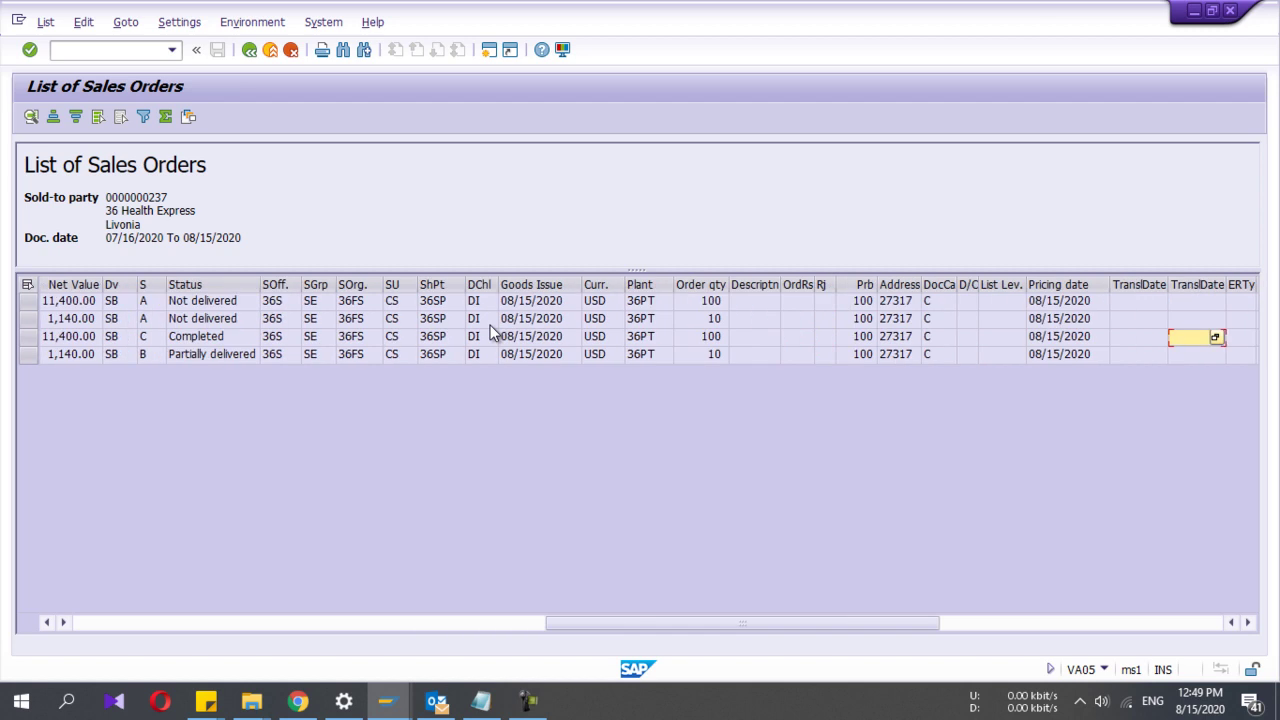
pyautogui.press('Right')
pyautogui.press('Right')
pyautogui.press('Right')
pyautogui.press('Right')
pyautogui.press('Right')
pyautogui.press('Right')
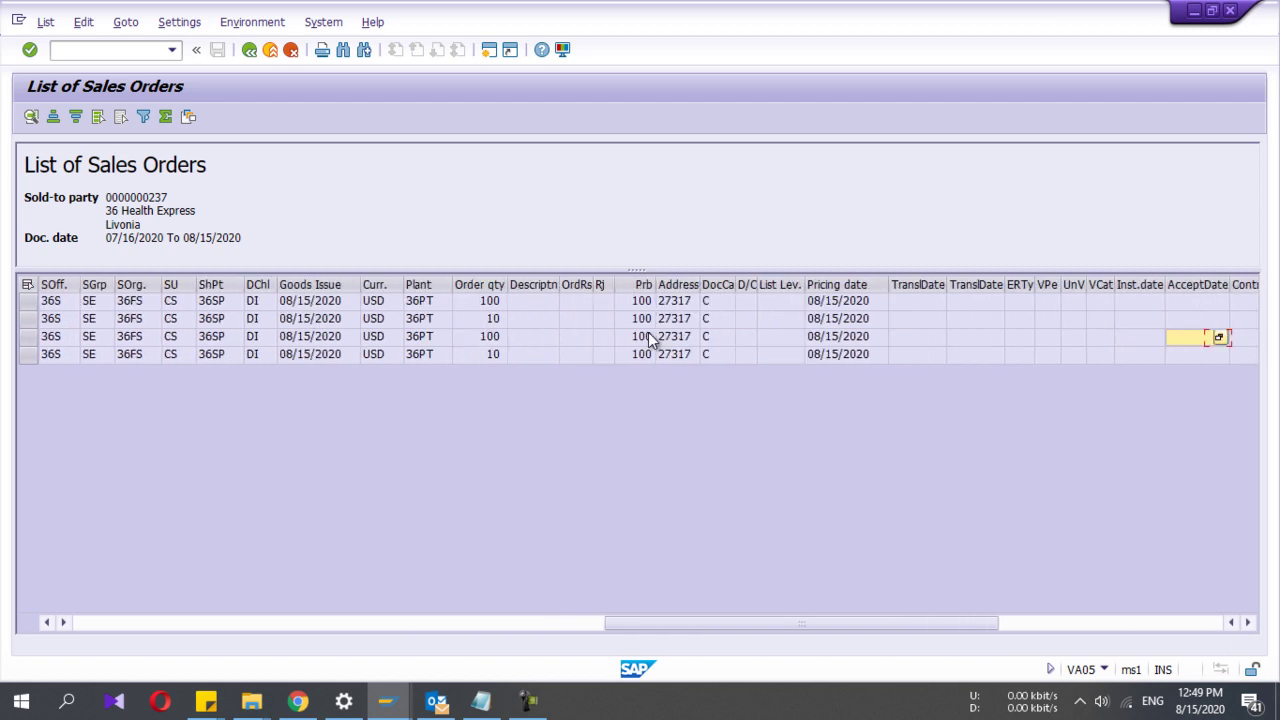
pyautogui.press('Right')
pyautogui.press('Right')
pyautogui.press('Right')
pyautogui.press('Right')
pyautogui.press('Right')
pyautogui.press('Right')
pyautogui.press('Right')
pyautogui.press('Right')
pyautogui.press('Right')
pyautogui.press('Right')
pyautogui.press('Right')
pyautogui.press('Right')
pyautogui.press('Right')
pyautogui.press('Right')
pyautogui.press('Right')
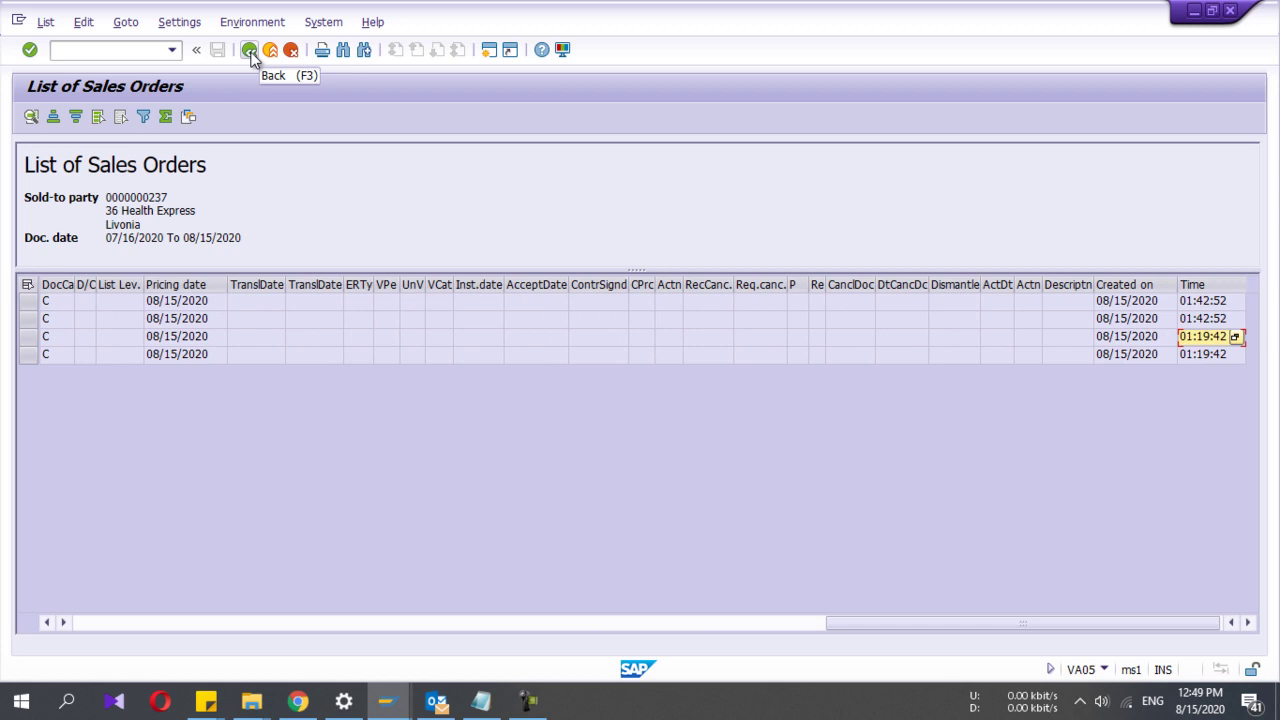
# Go back to the selection screen, select VL06 in Notepad, and go Back again
pyautogui.click(250, 51)
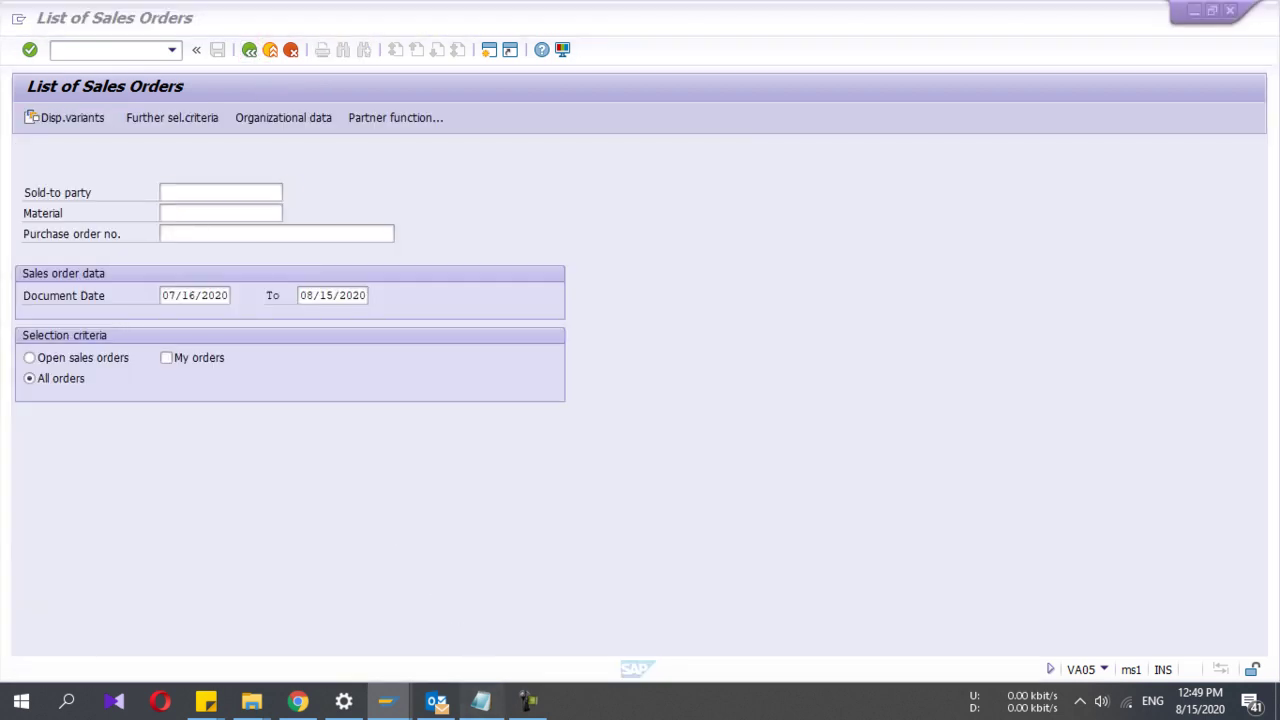
pyautogui.click(481, 700)
pyautogui.doubleClick(535, 404)
pyautogui.hotkey('ctrl', 'c')
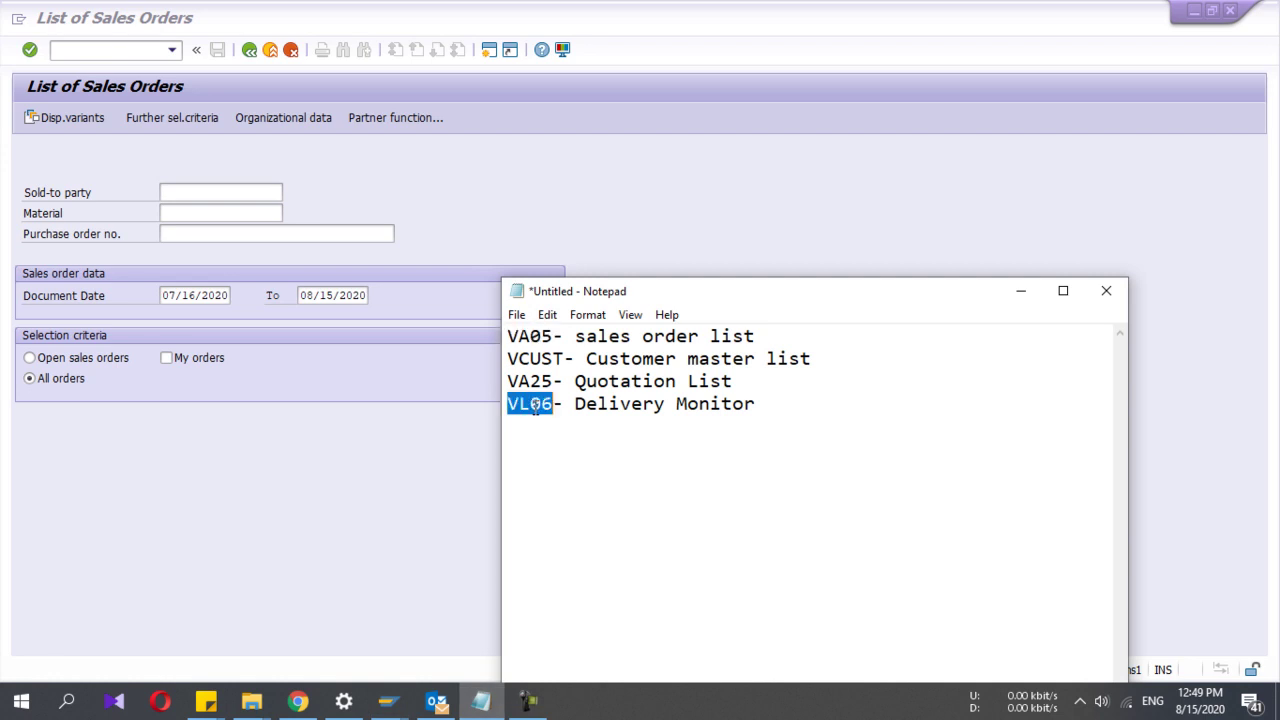
pyautogui.click(249, 51)
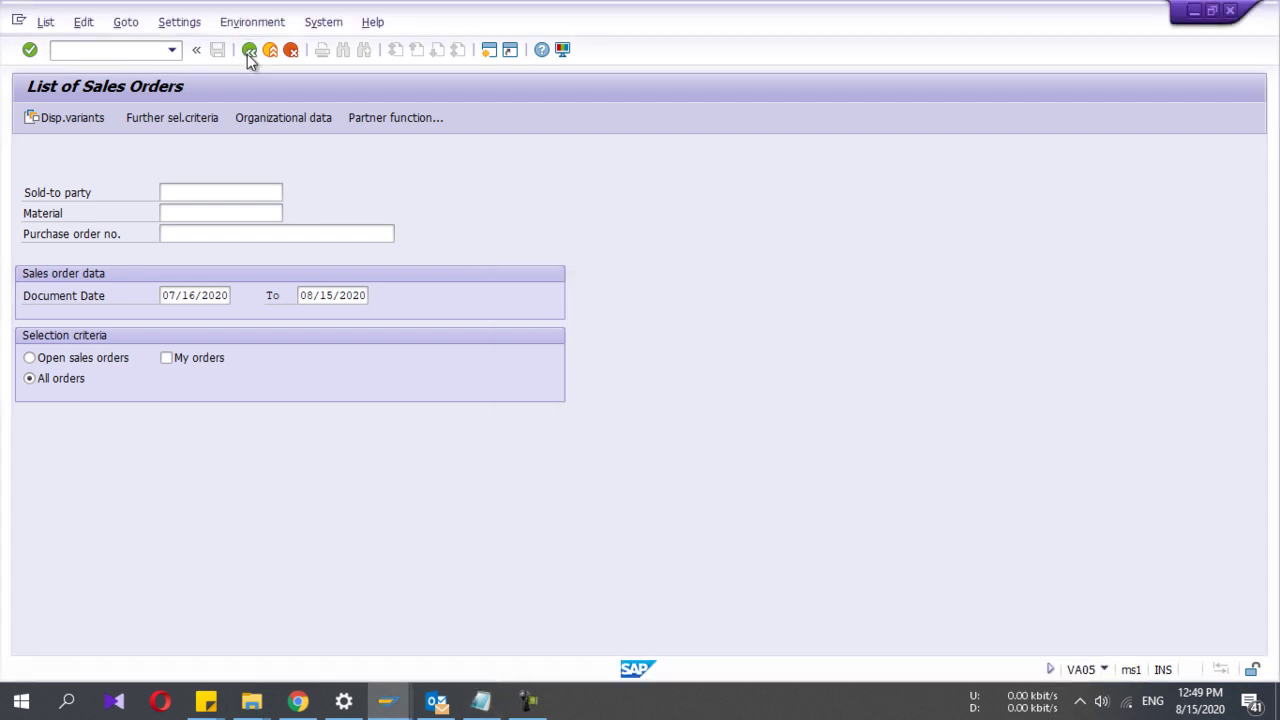
# Paste VL06 to open the Delivery Monitor and choose List Outbound Deliveries
pyautogui.click(106, 50)
pyautogui.hotkey('ctrl', 'v')
pyautogui.press('Return')
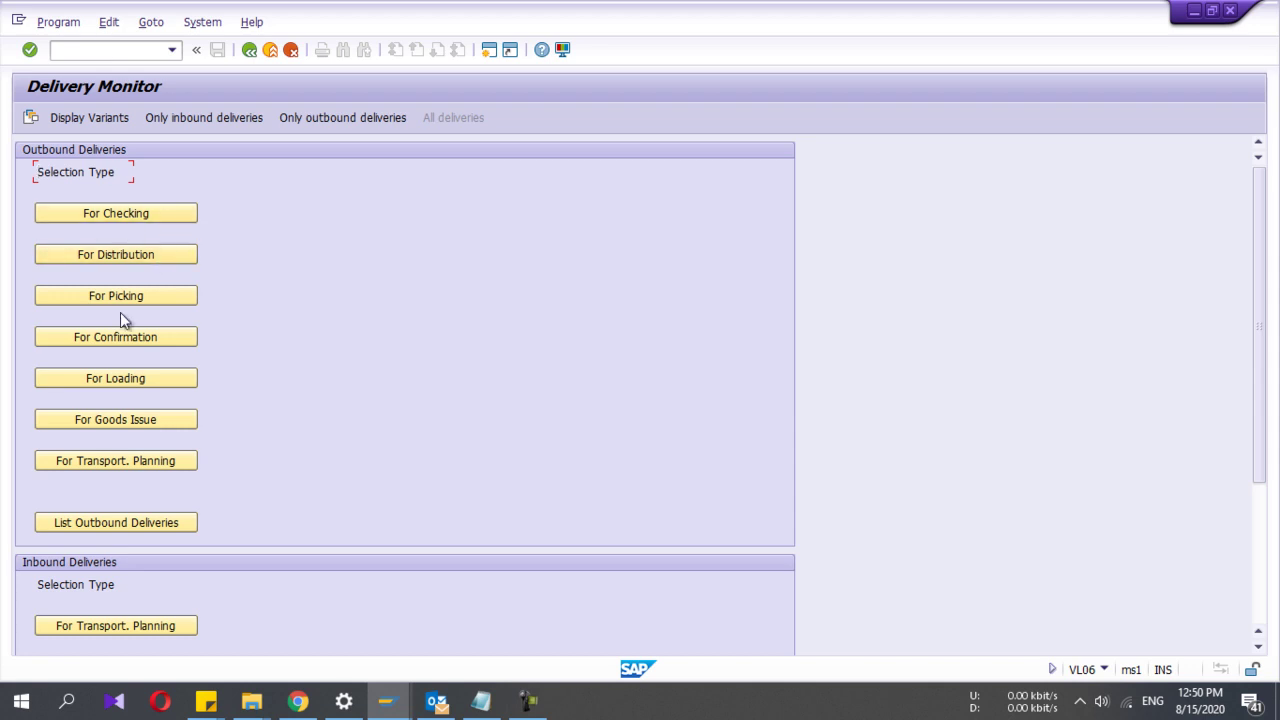
pyautogui.click(82, 522)
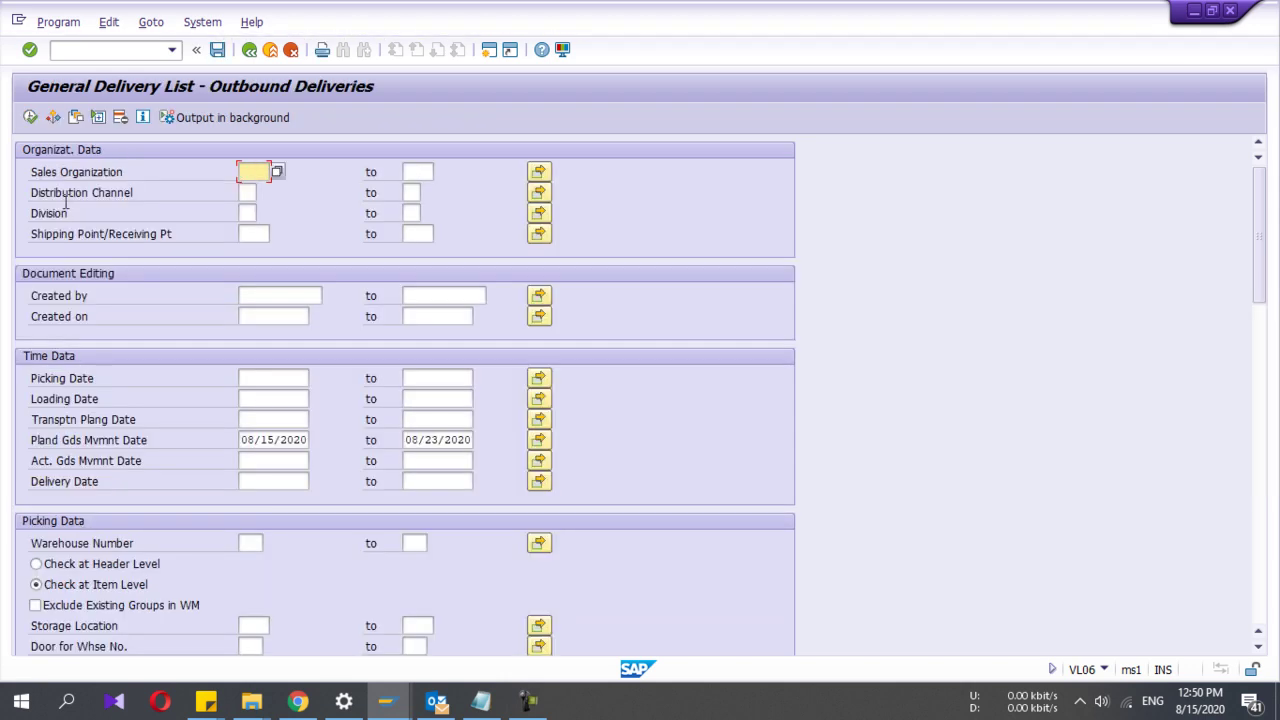
# Execute the list to show the 08/15/2020 delivery, then go Back twice to the Delivery Monitor
pyautogui.click(30, 118)
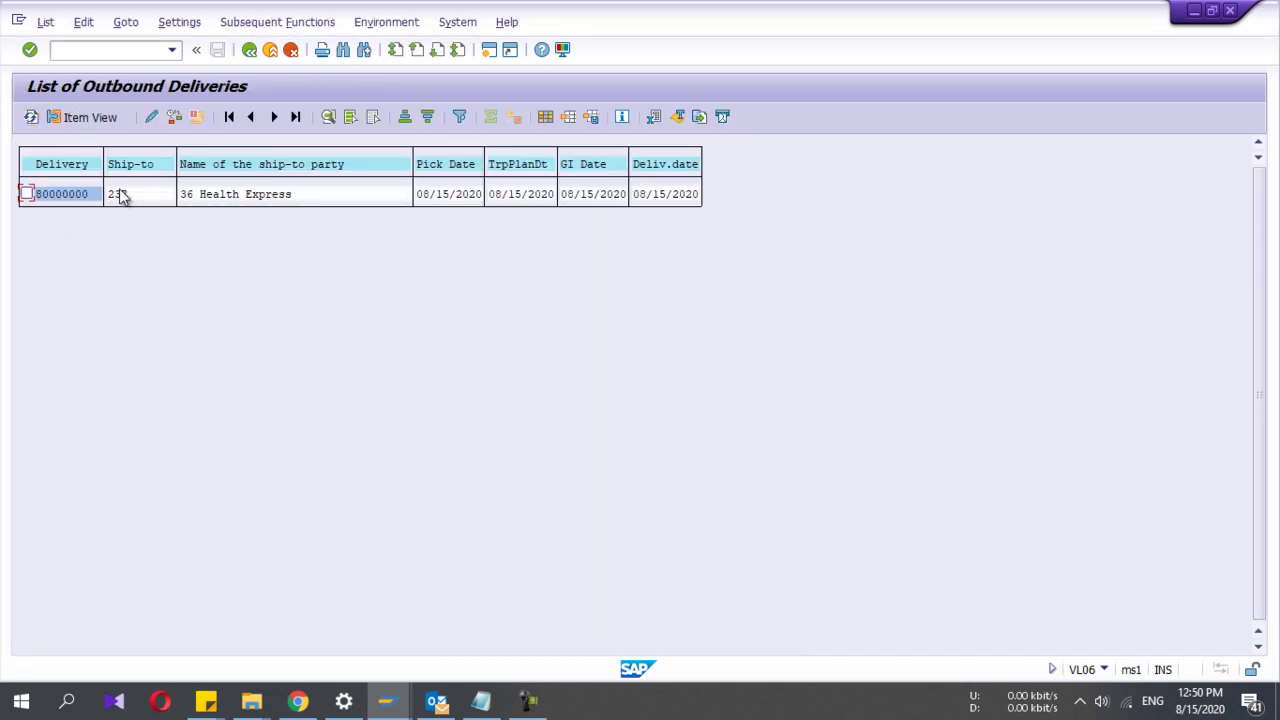
pyautogui.click(251, 50)
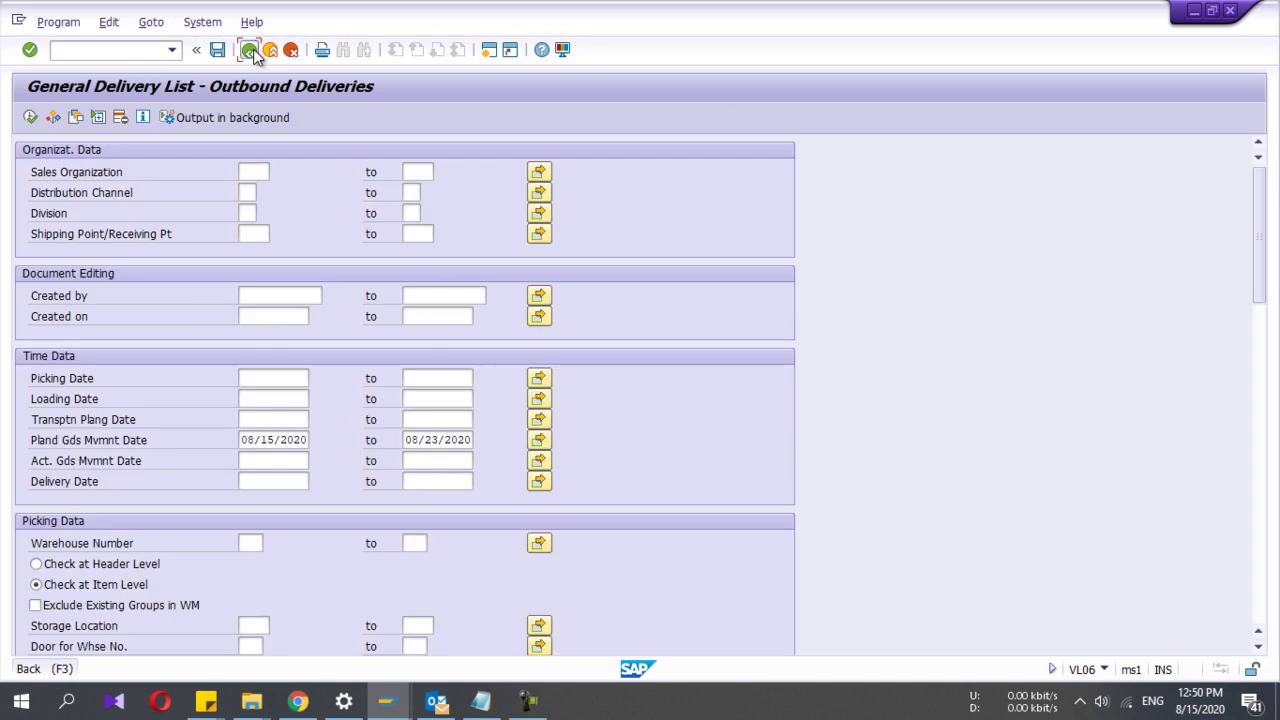
pyautogui.click(251, 50)
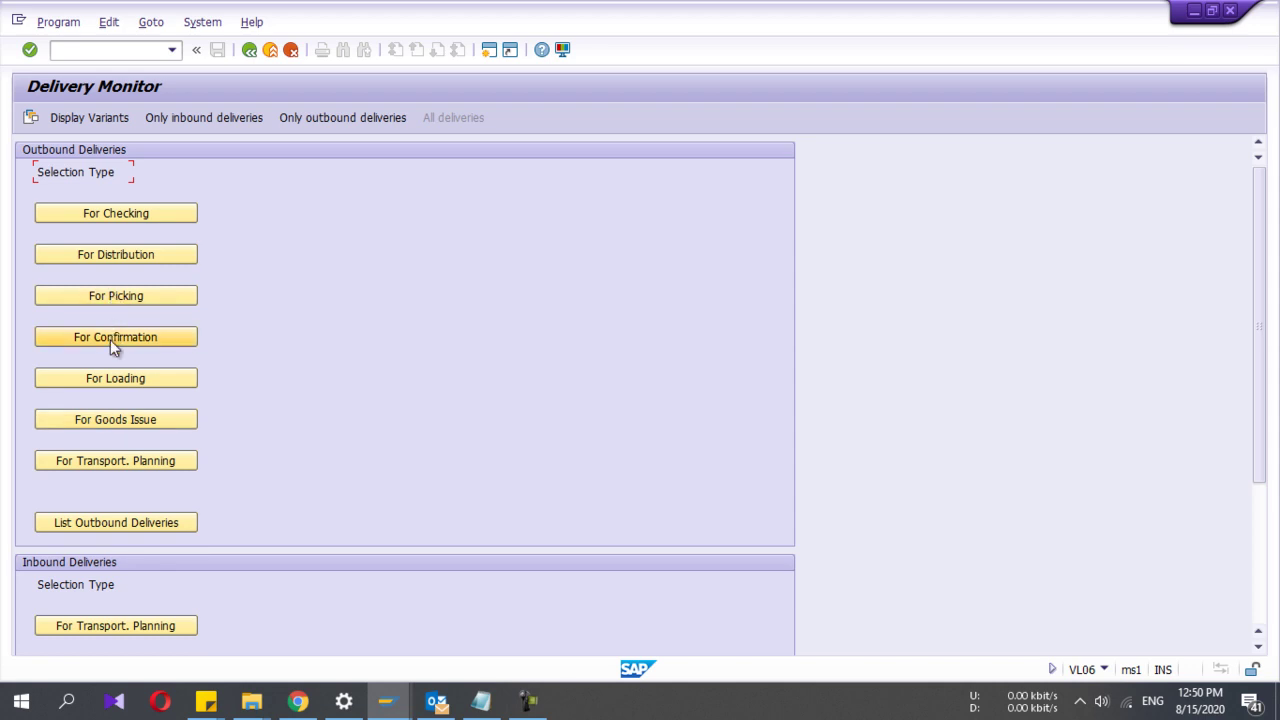
# Check the Inbound Deliveries options in the Delivery Monitor, then bring the Notepad transaction code list forward
pyautogui.scroll(-5, 110, 340)
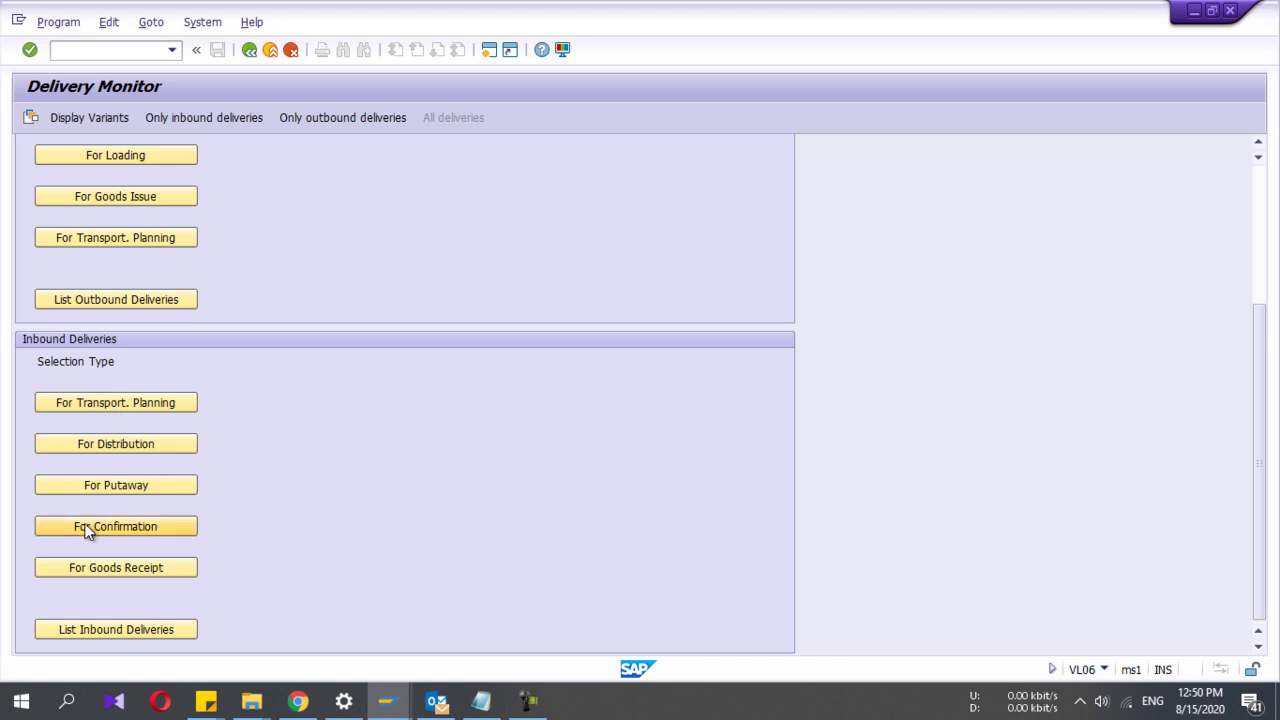
pyautogui.scroll(5, 137, 342)
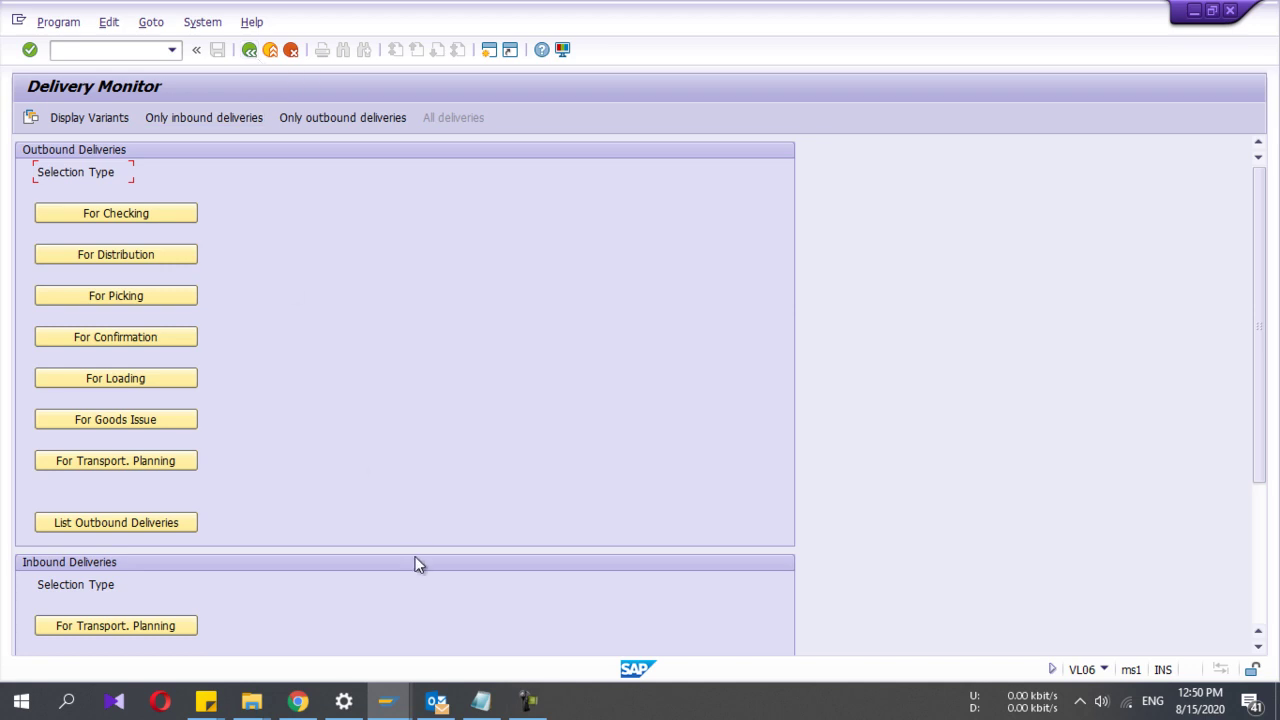
pyautogui.click(481, 700)
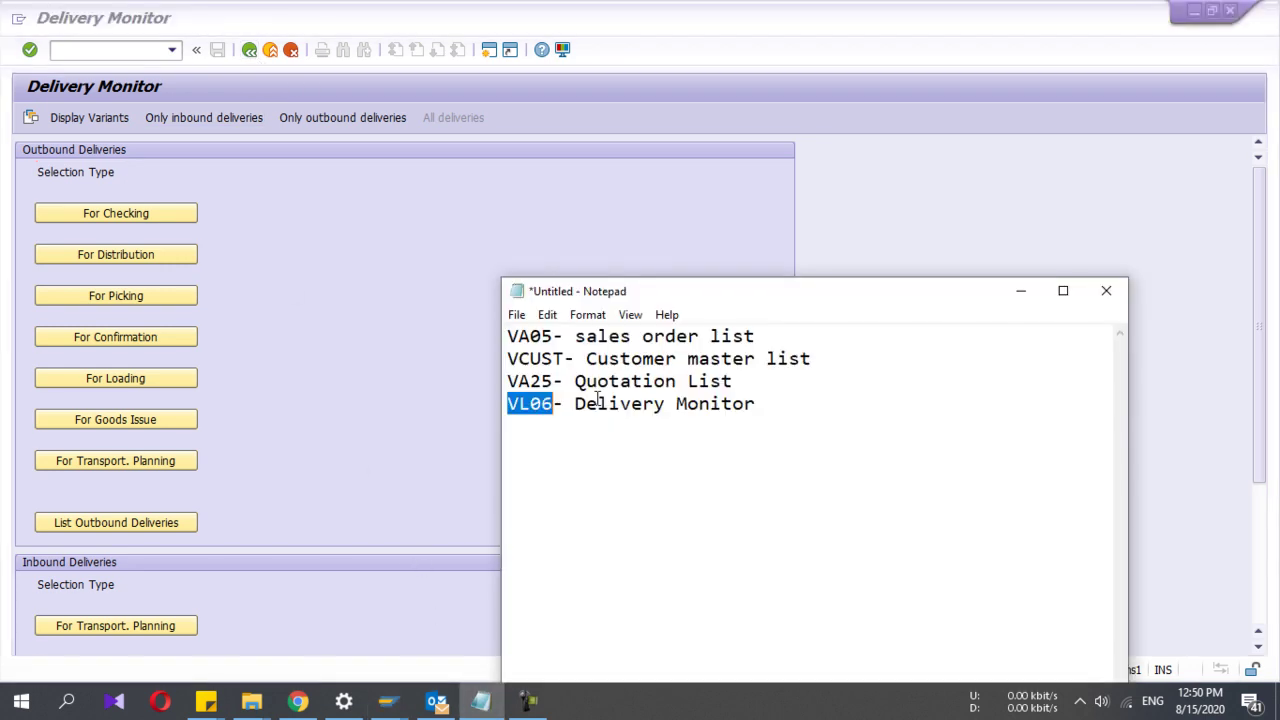
# Clear the VL06 selection in Notepad and bring the SAP VL06 Delivery Monitor back to the front
pyautogui.click(530, 376)
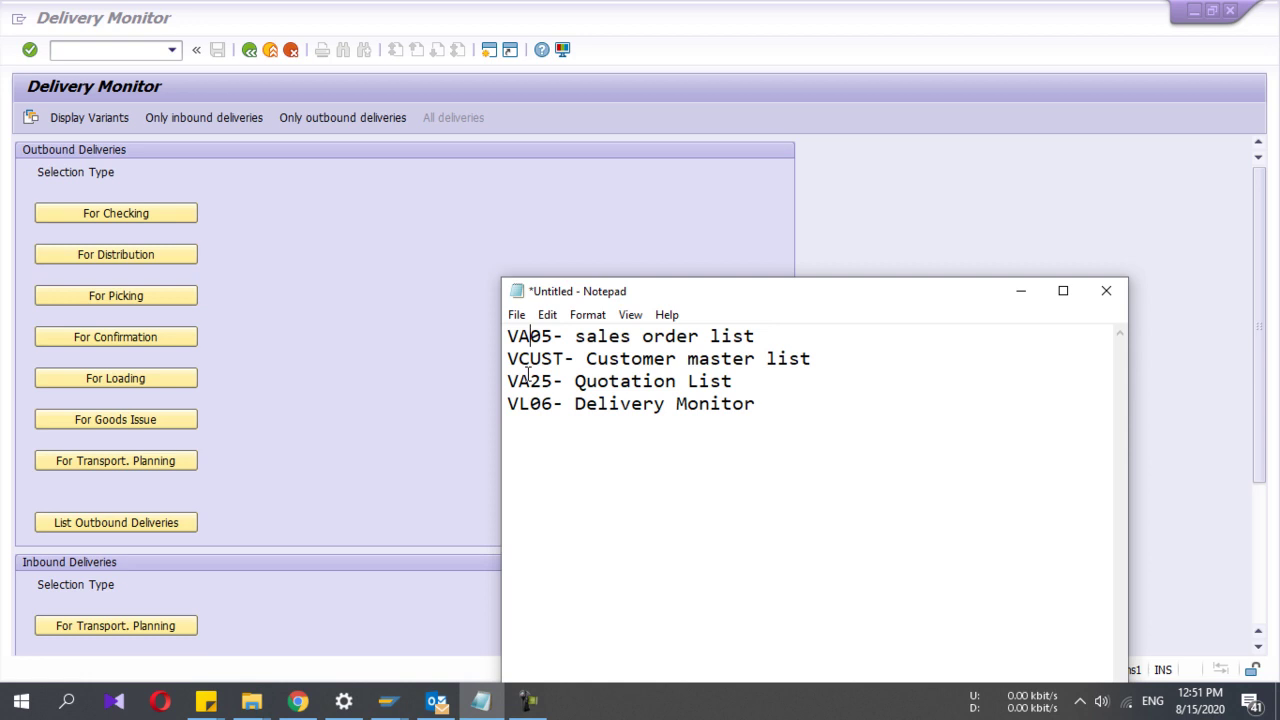
pyautogui.click(365, 493)
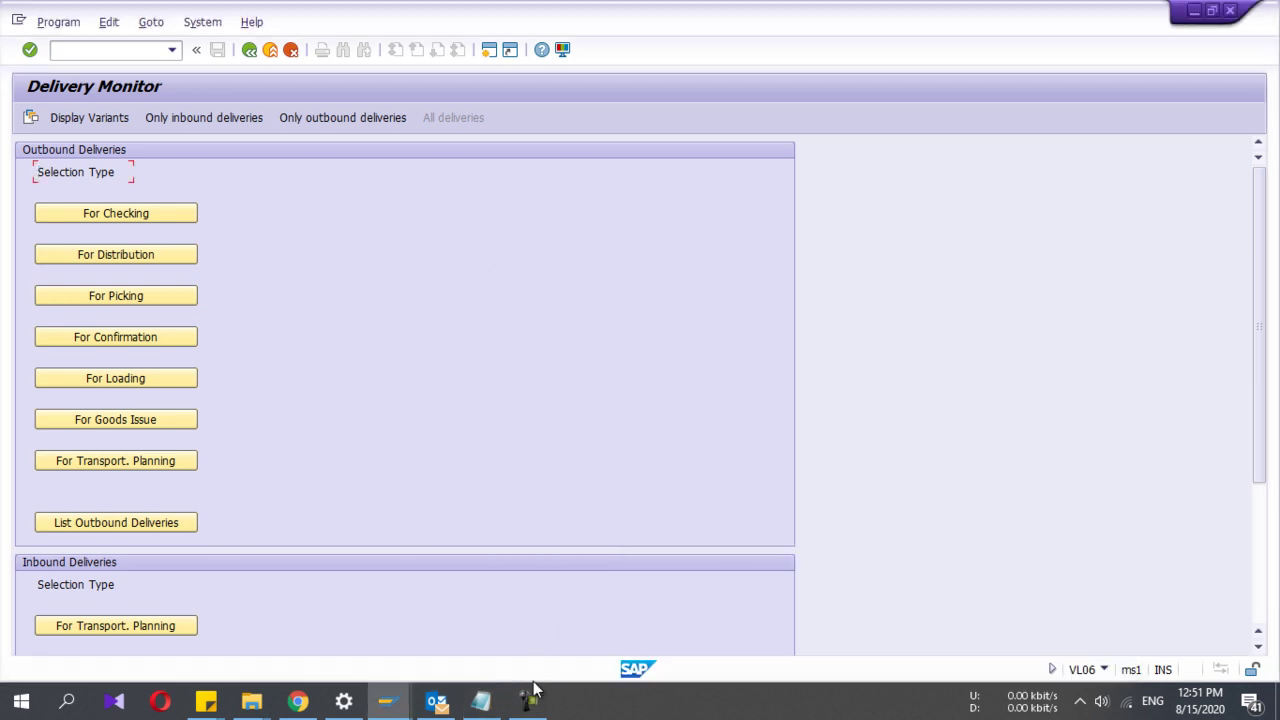